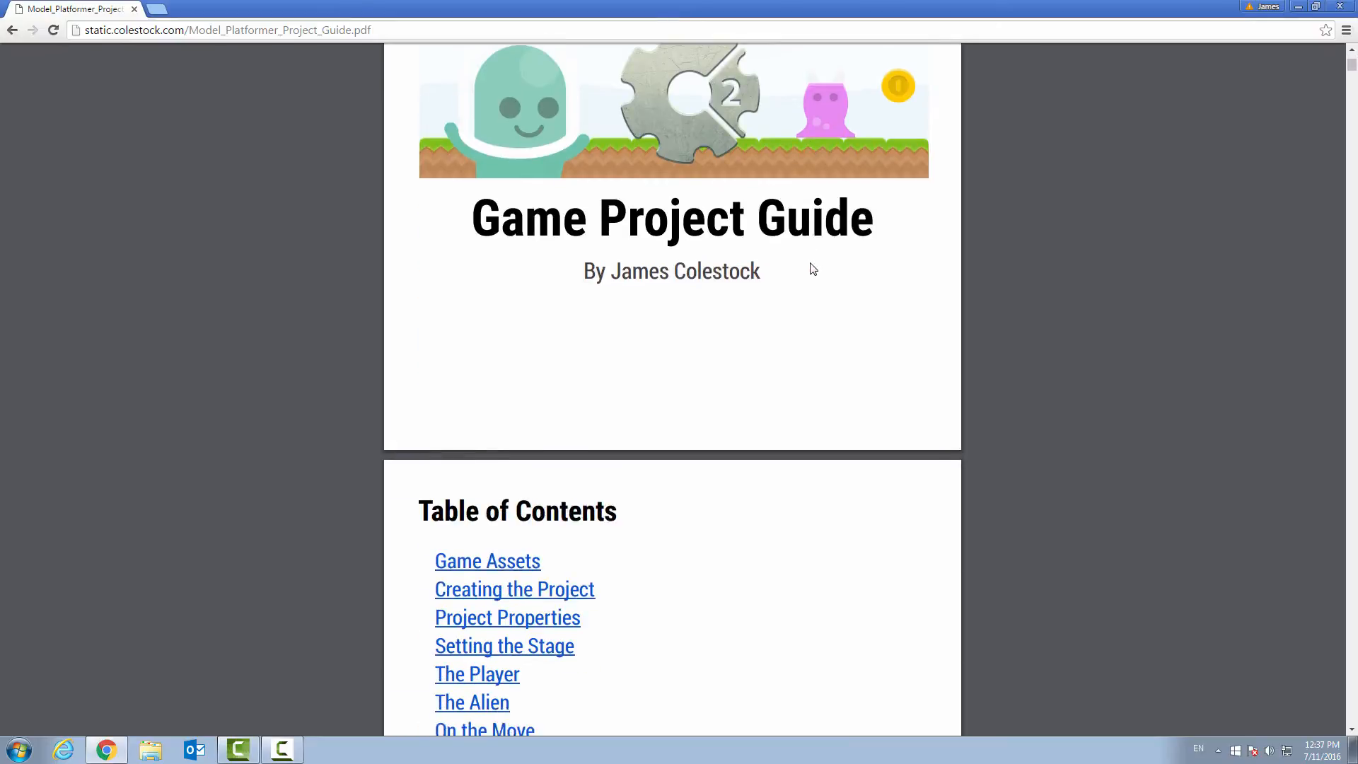
# Go to "The Player" section of the project guide and read the Create Player instructions.
pyautogui.click(452, 499)
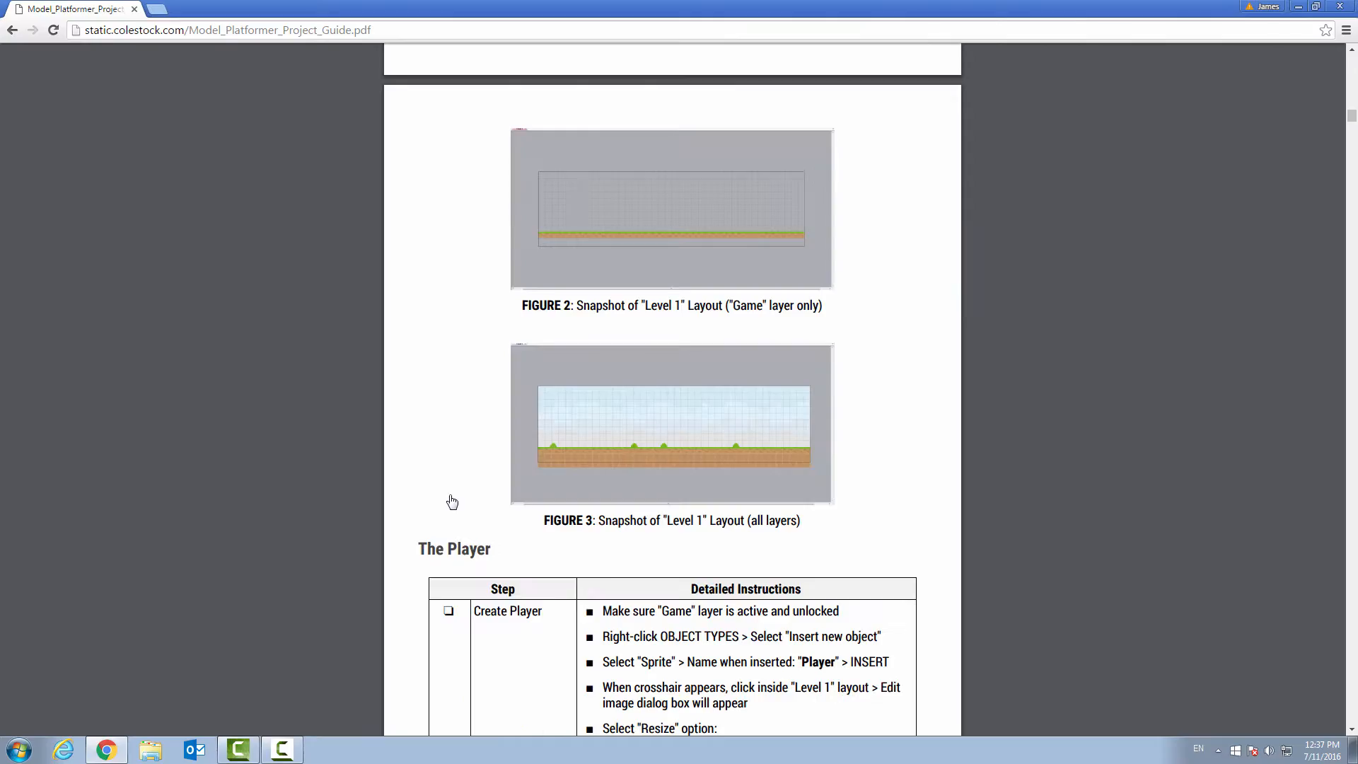
pyautogui.scroll(-5, 995, 445)
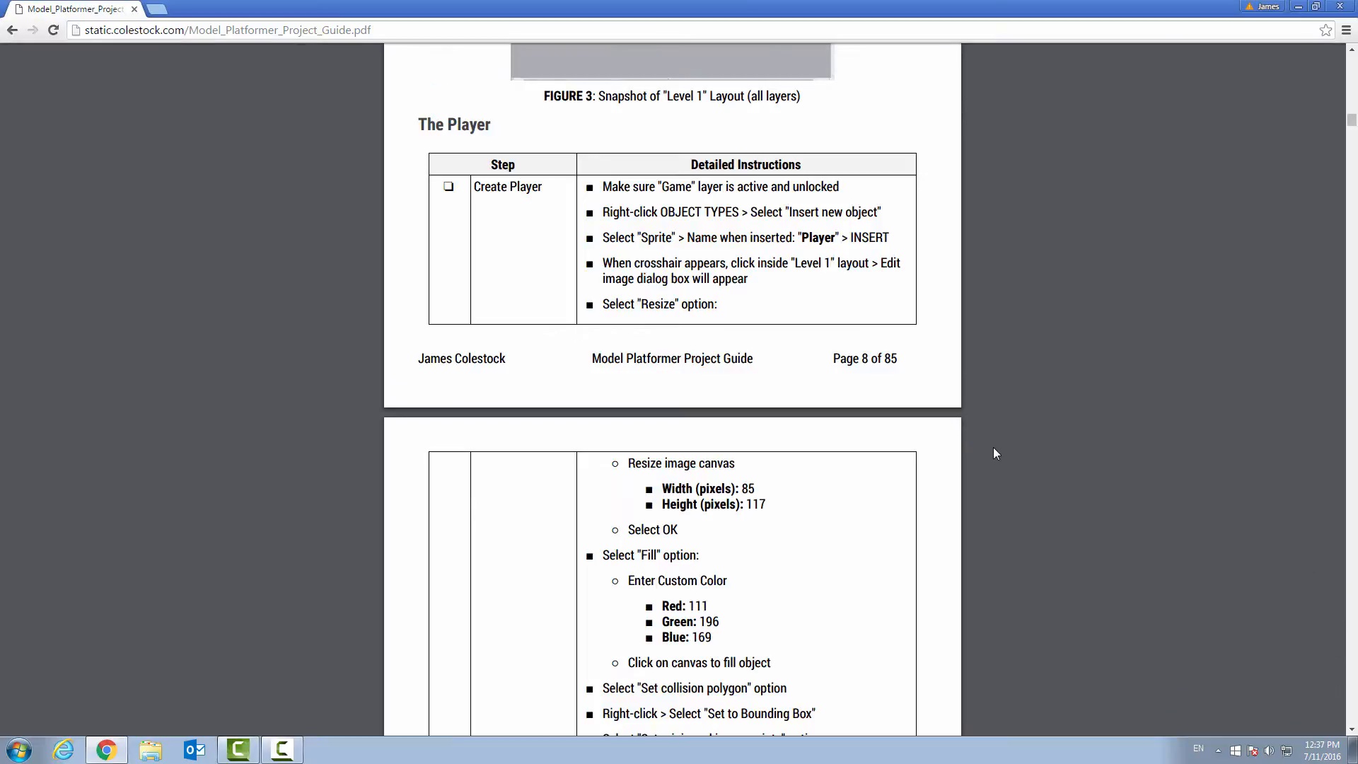
# Switch to Construct 2 and open ModelPlatformer.capx from the GAMEDEV > model-platformer folder on the E: drive.
pyautogui.click(1352, 750)
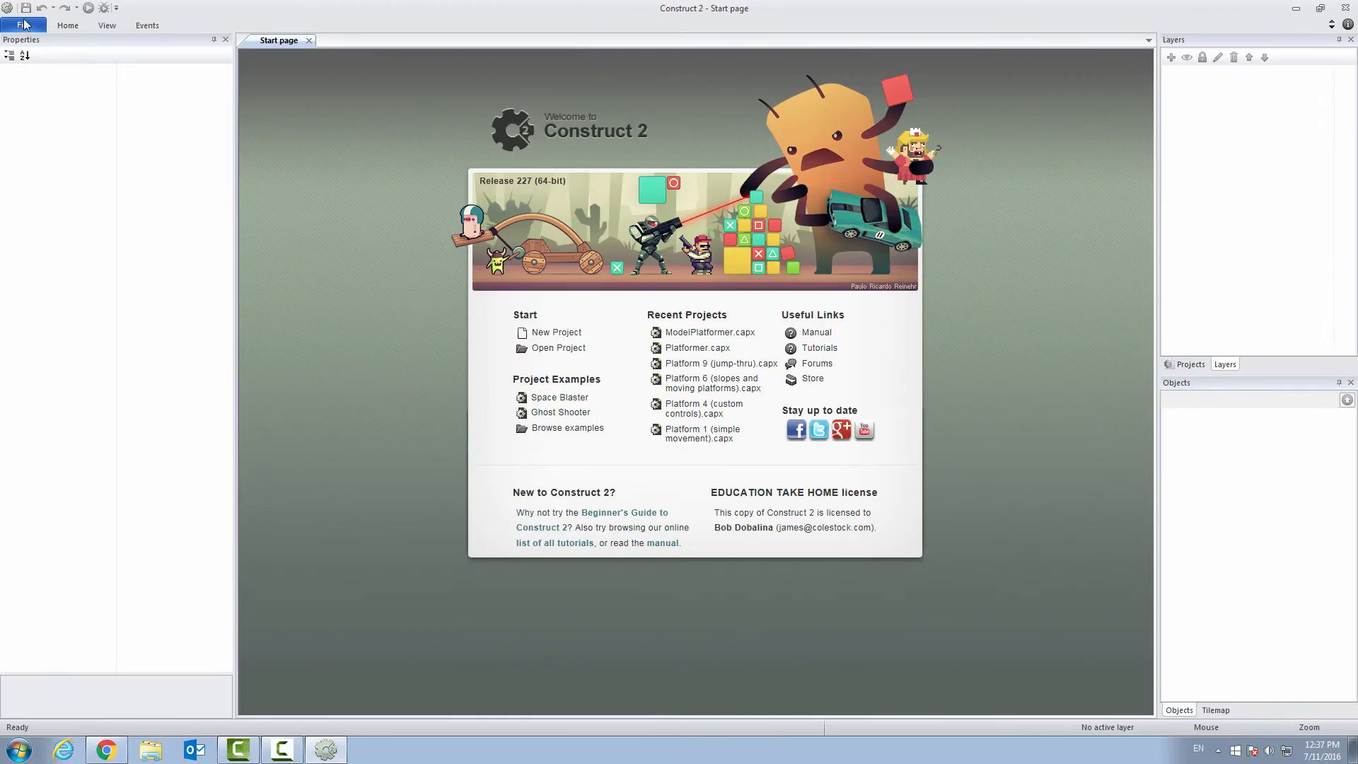
pyautogui.click(25, 25)
pyautogui.click(45, 85)
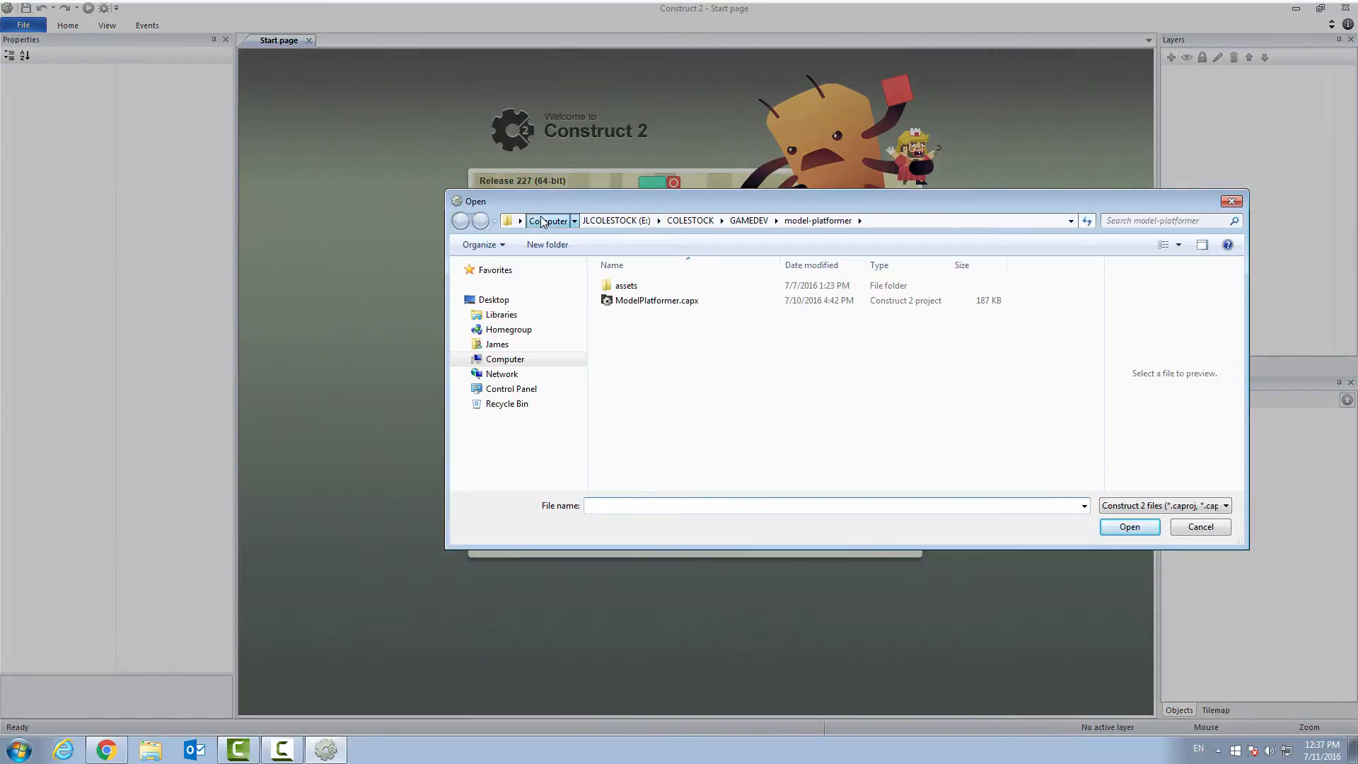
pyautogui.click(542, 221)
pyautogui.doubleClick(850, 352)
pyautogui.doubleClick(666, 286)
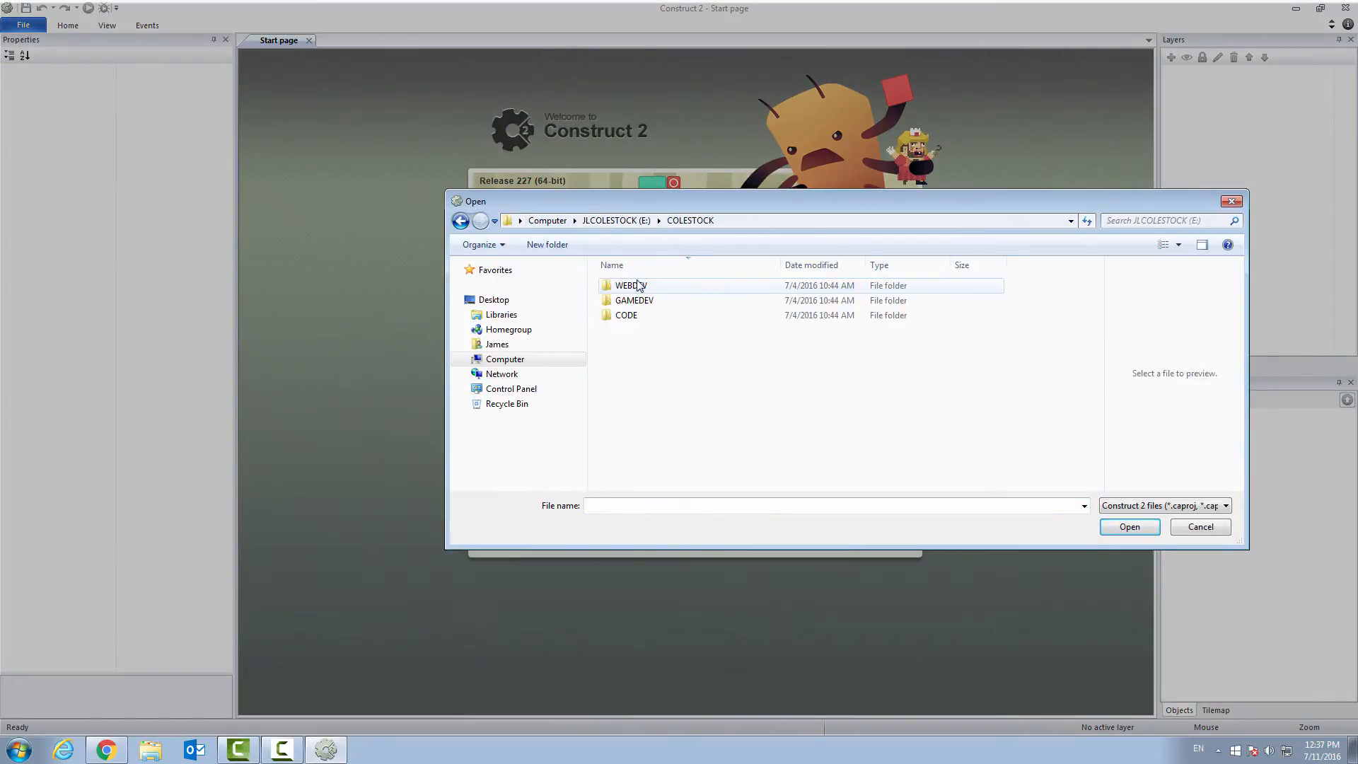
pyautogui.doubleClick(640, 301)
pyautogui.doubleClick(641, 288)
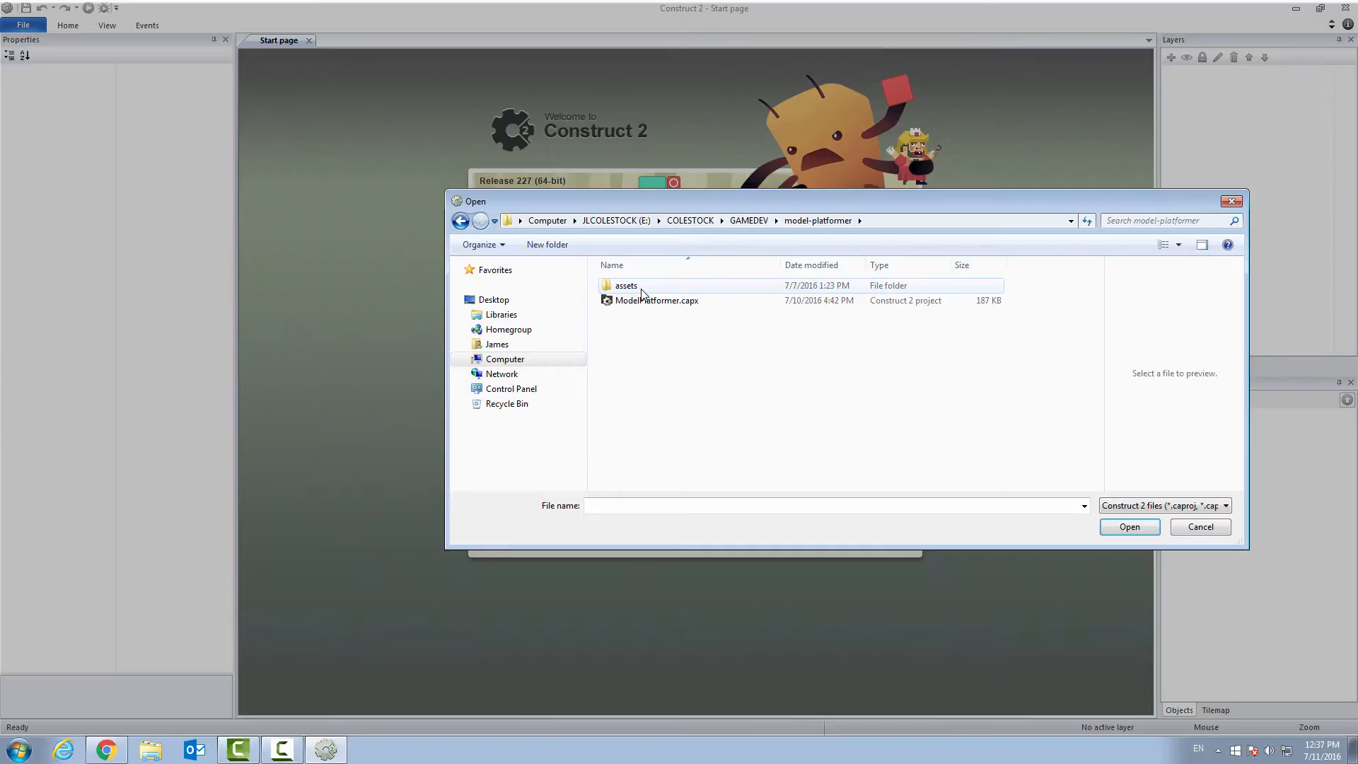
pyautogui.click(652, 302)
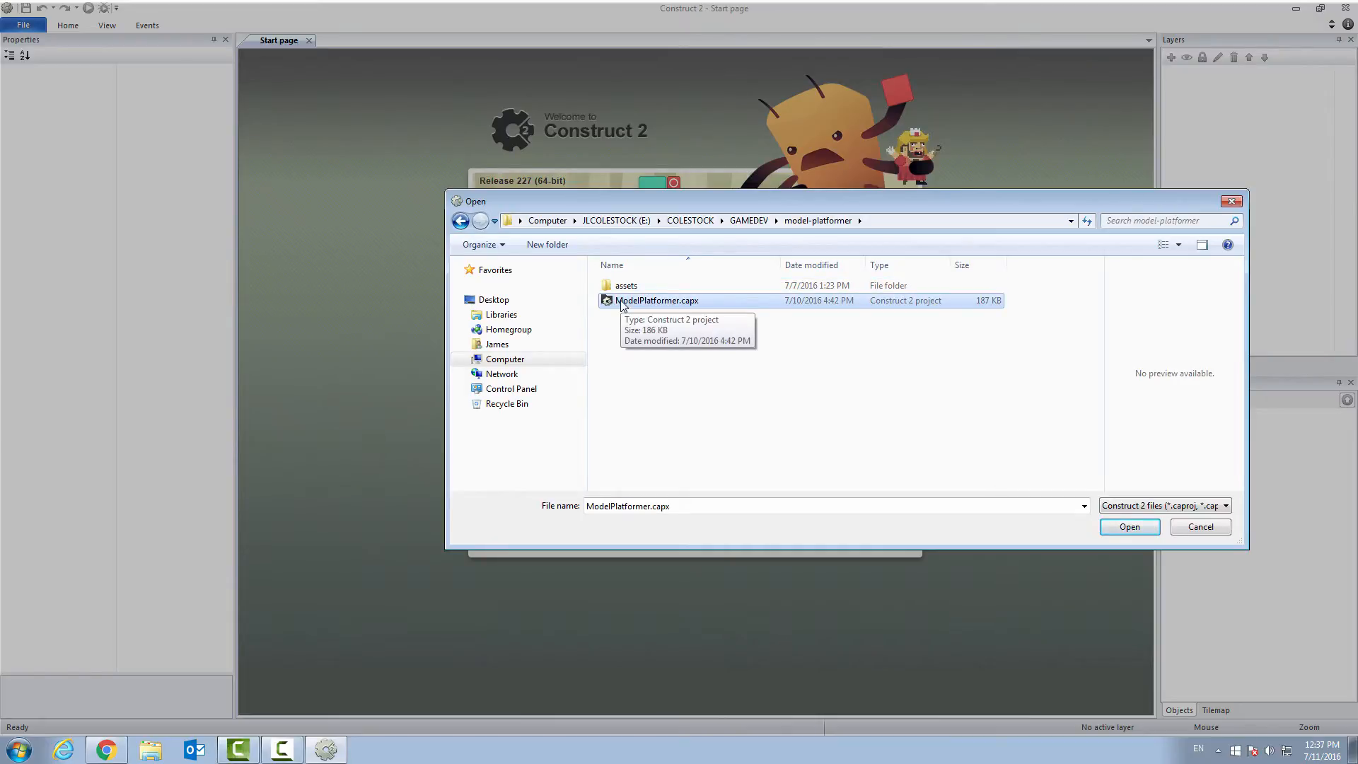
pyautogui.doubleClick(621, 301)
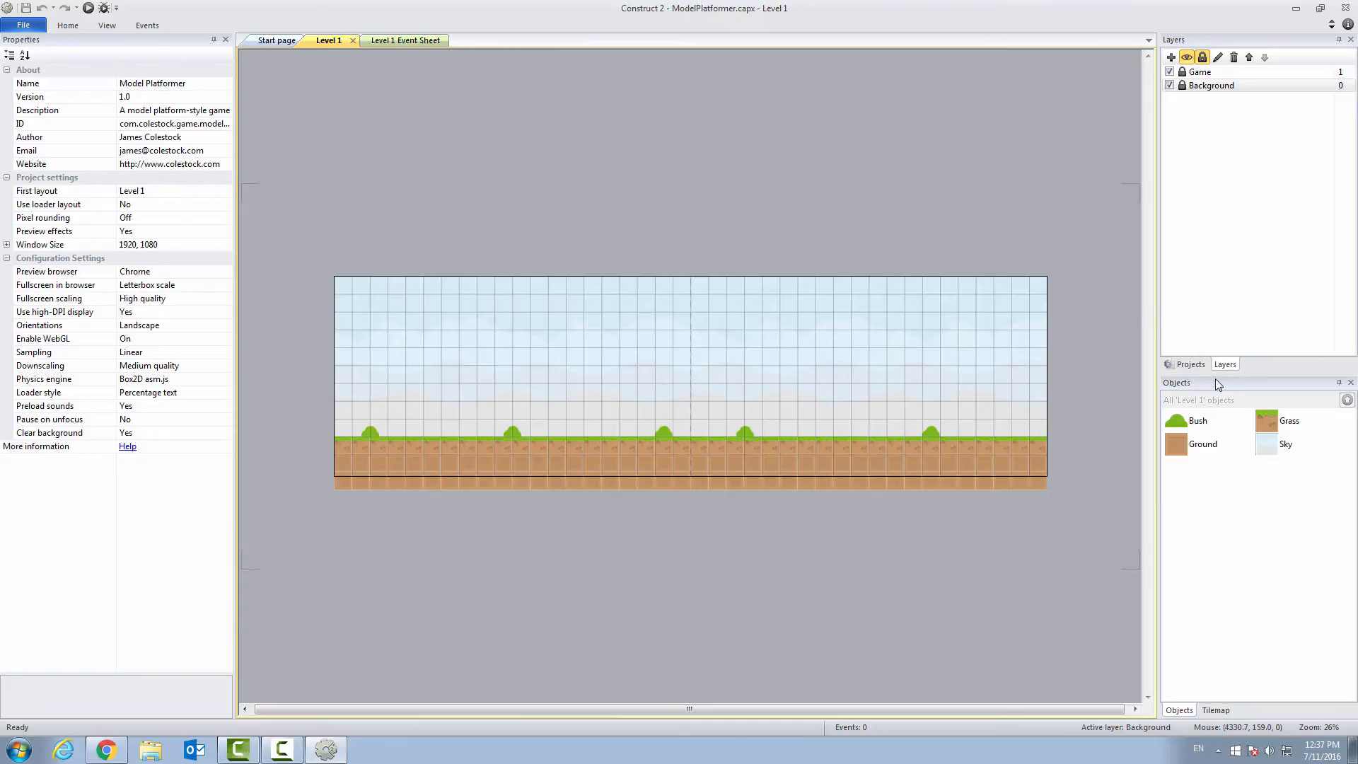
# Make the Game layer active and unlock it, leaving the Background layer locked.
pyautogui.click(1218, 92)
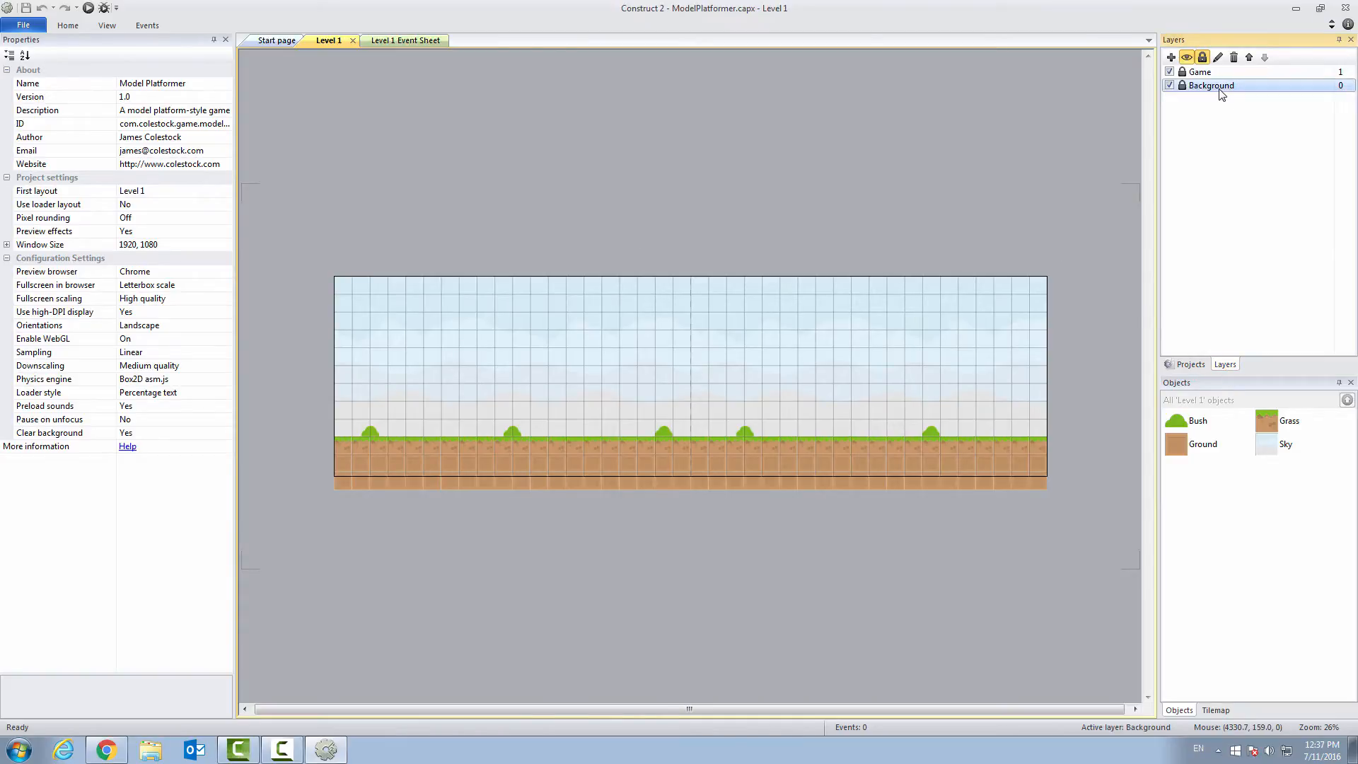
pyautogui.click(1200, 76)
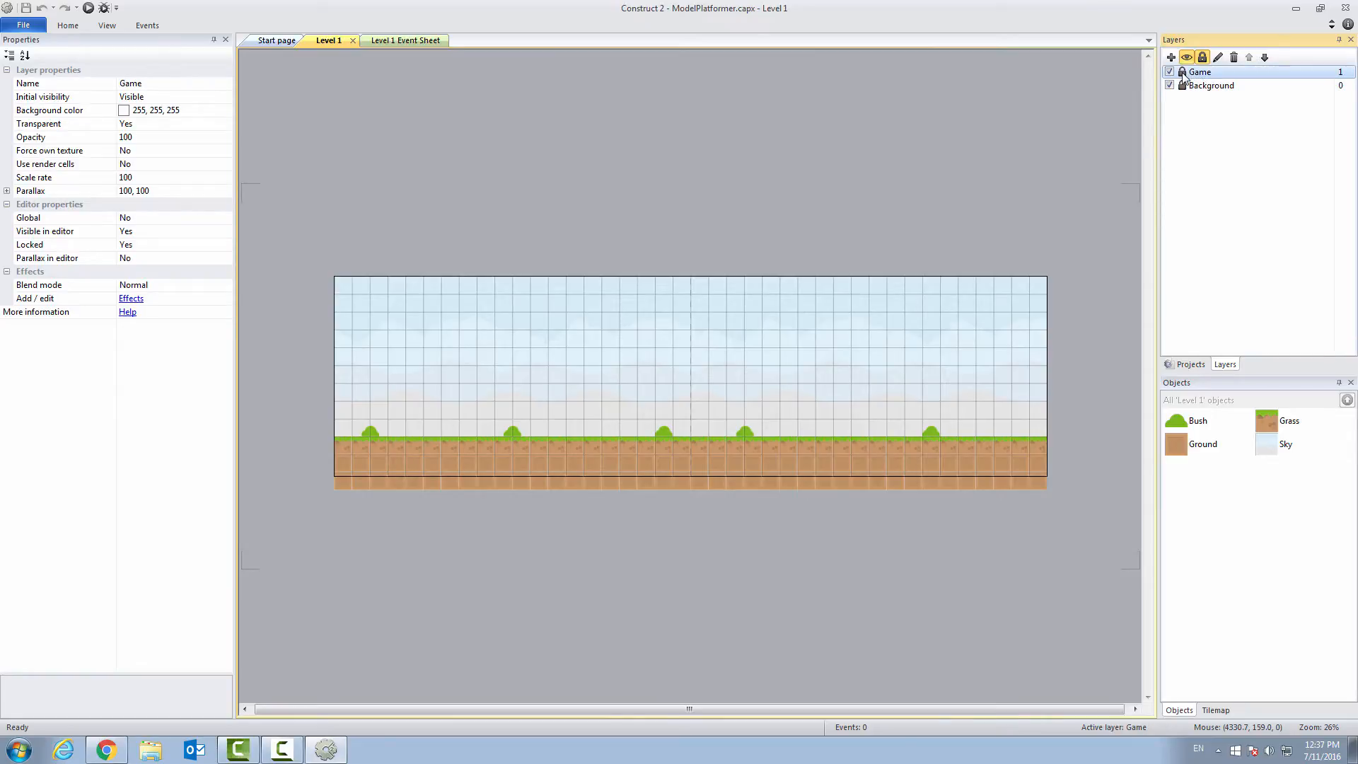
pyautogui.click(1183, 74)
pyautogui.click(1320, 353)
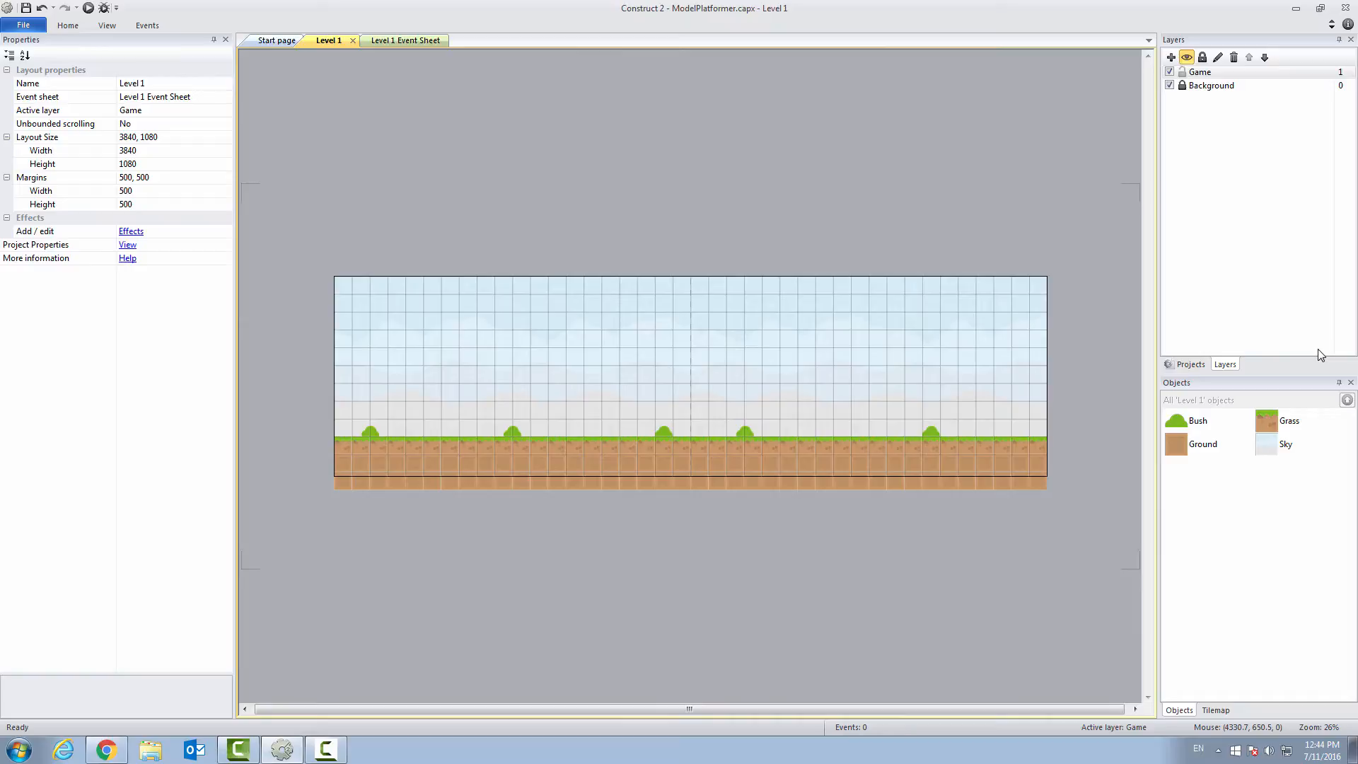
# Insert a new Sprite object type named "Player" and place it in the sky area near the start of Level 1.
pyautogui.click(1190, 365)
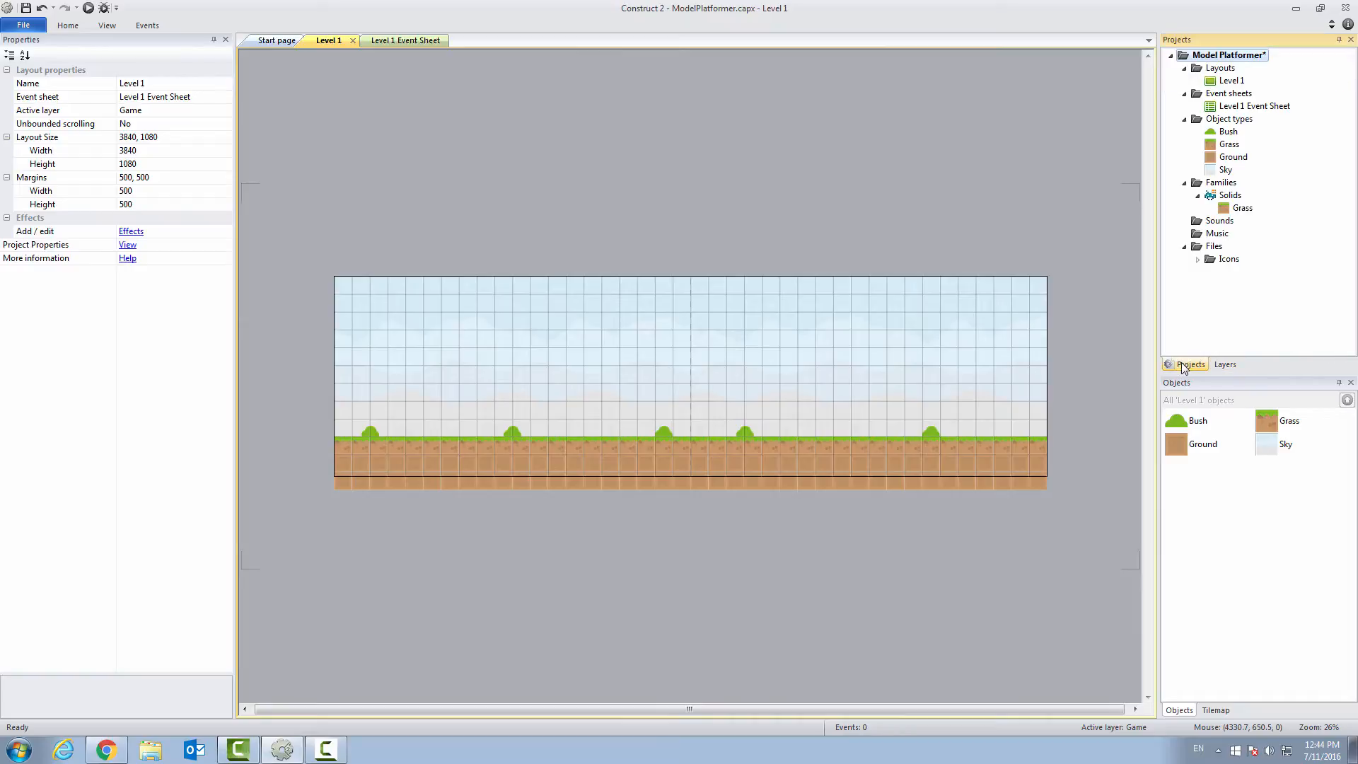
pyautogui.rightClick(1221, 120)
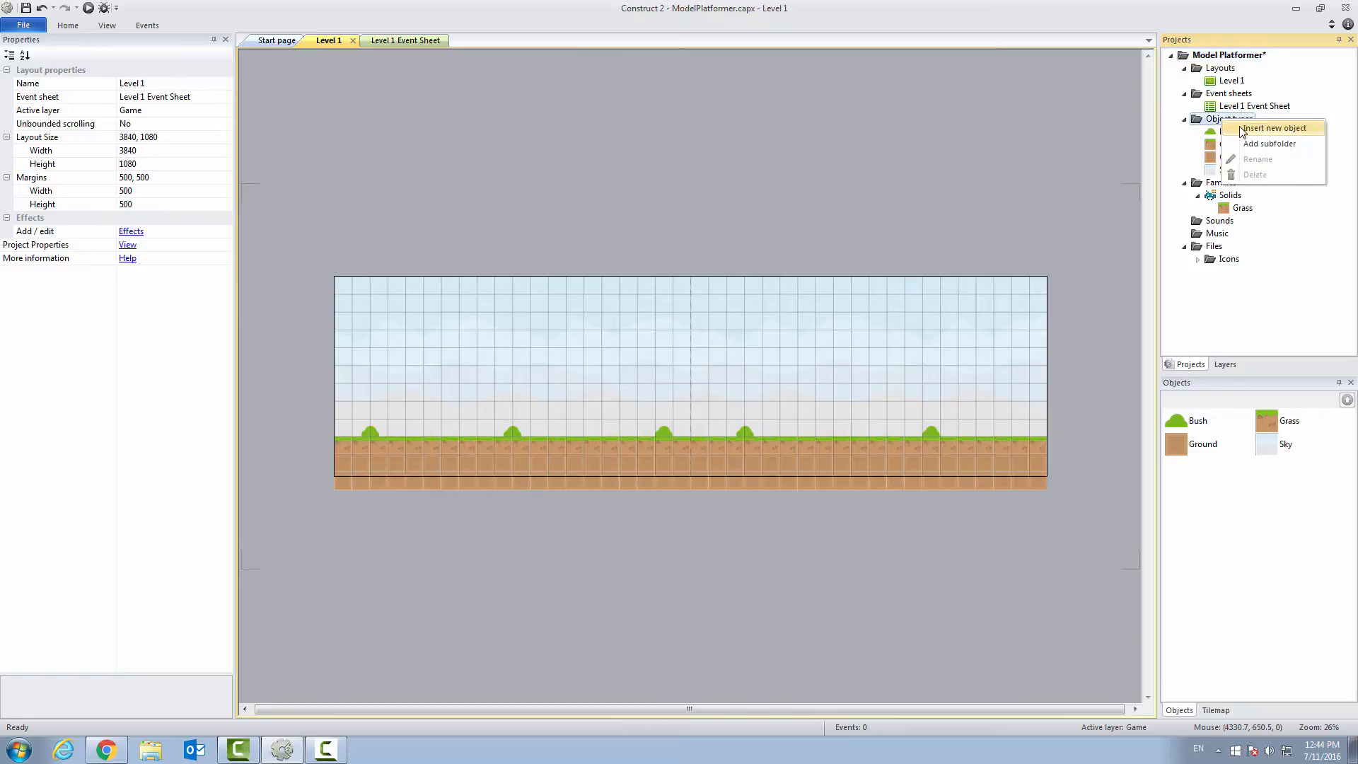
pyautogui.click(1266, 128)
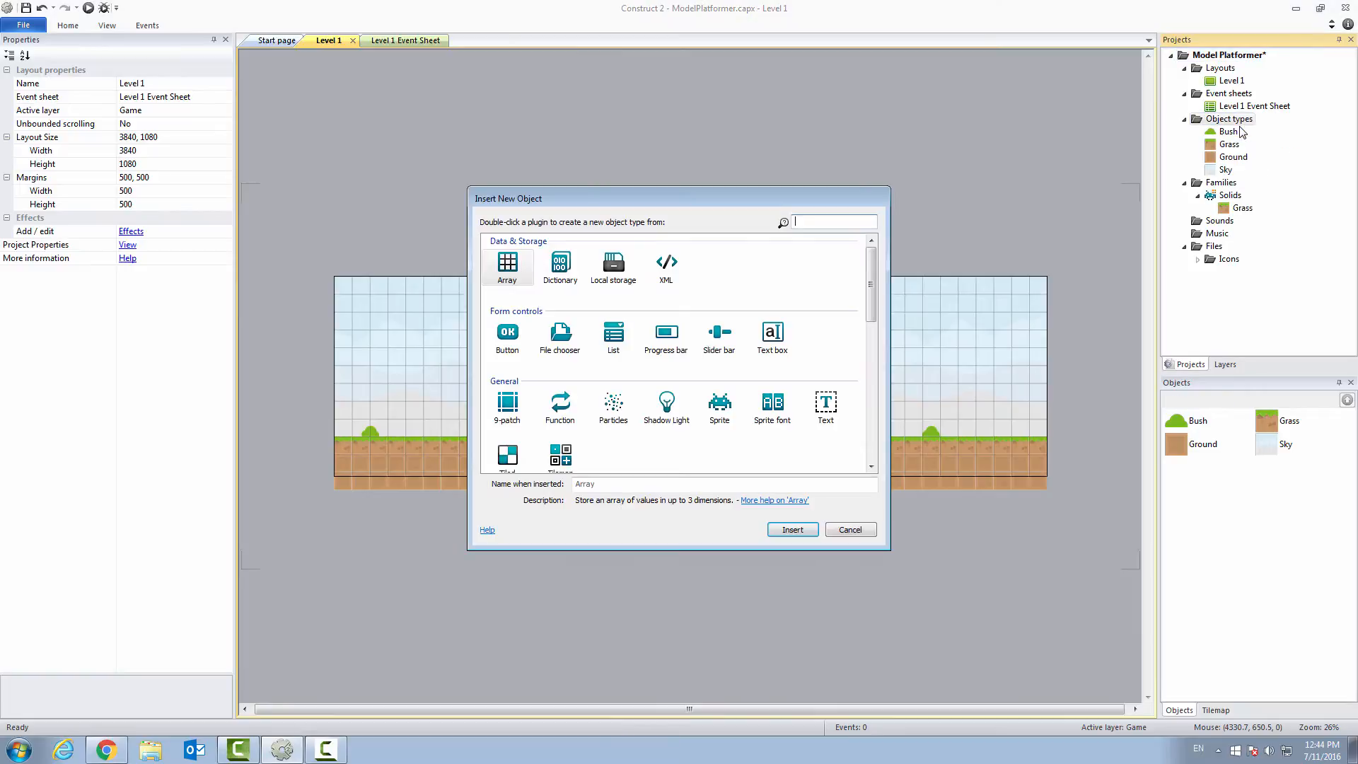
pyautogui.click(719, 409)
pyautogui.click(597, 484)
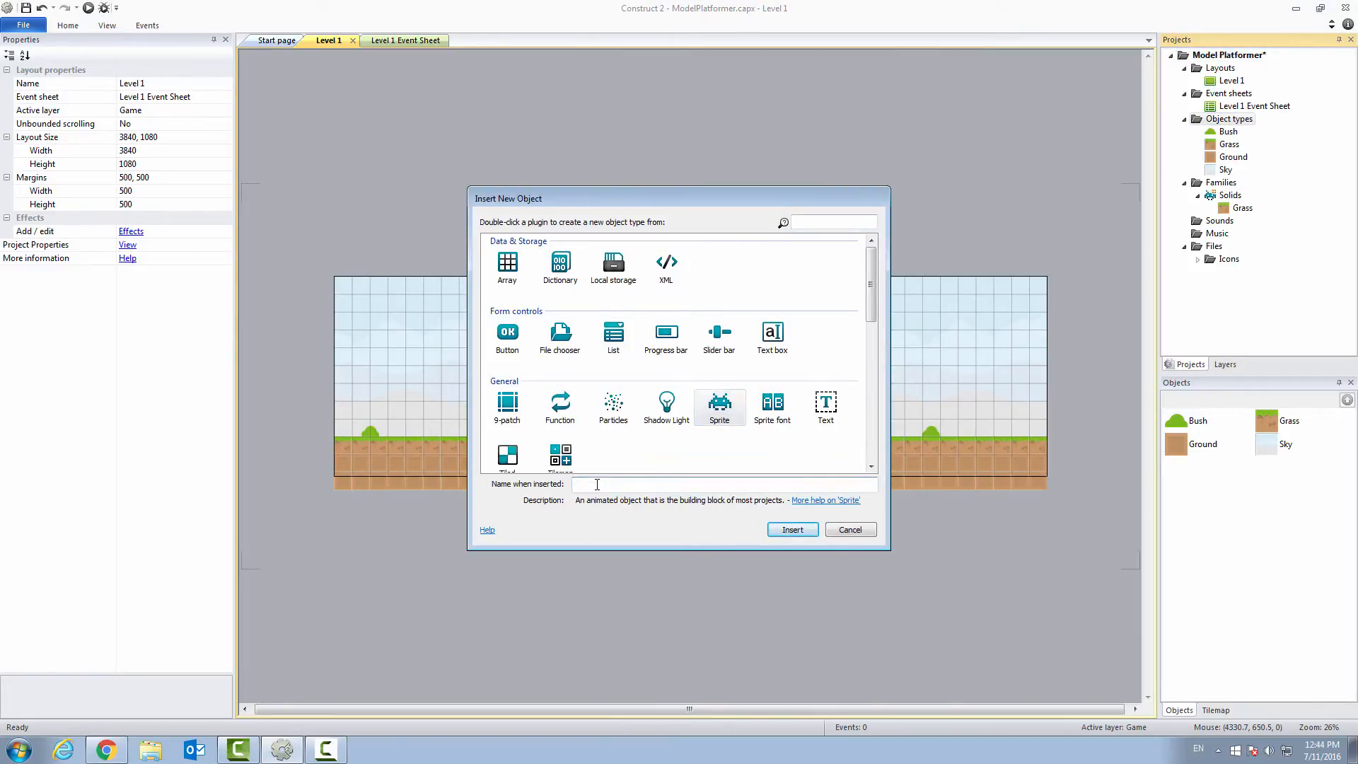
pyautogui.write('Player')
pyautogui.press('Return')
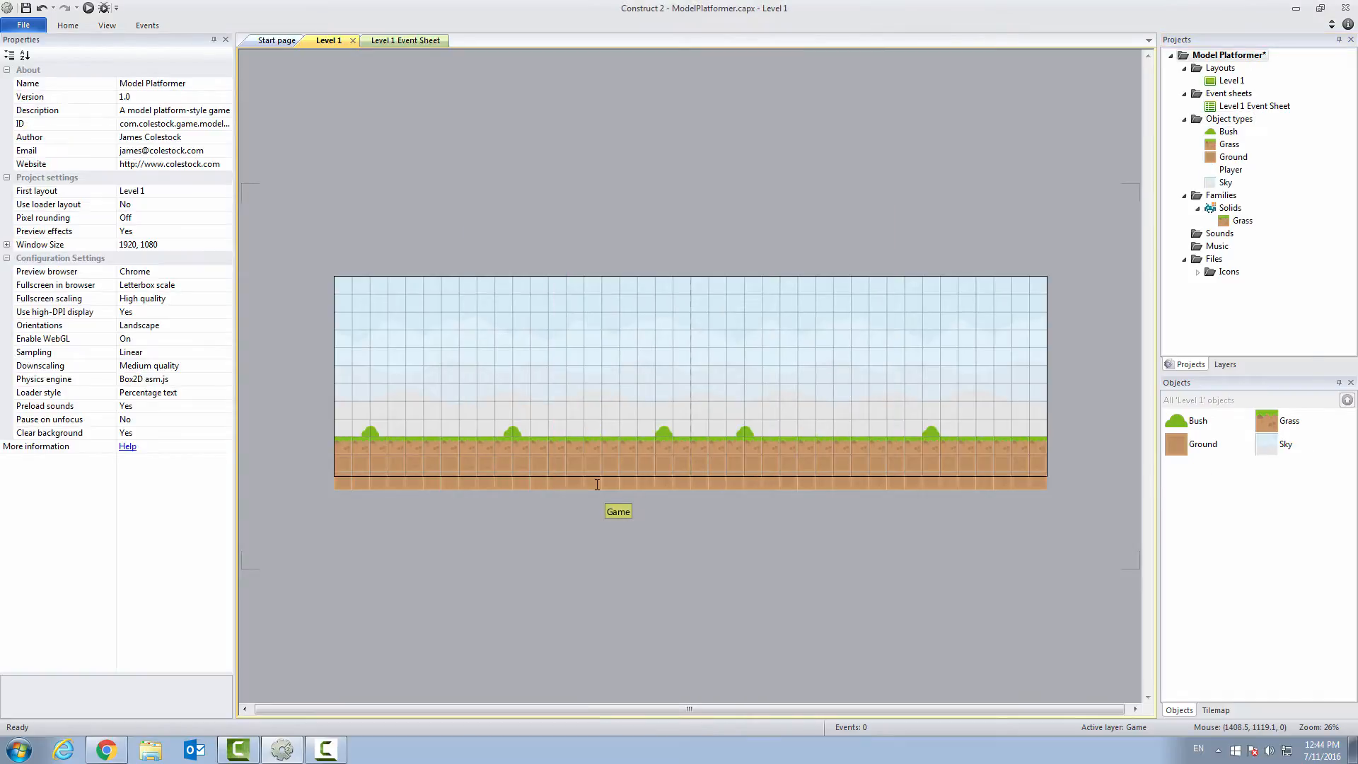
pyautogui.click(441, 391)
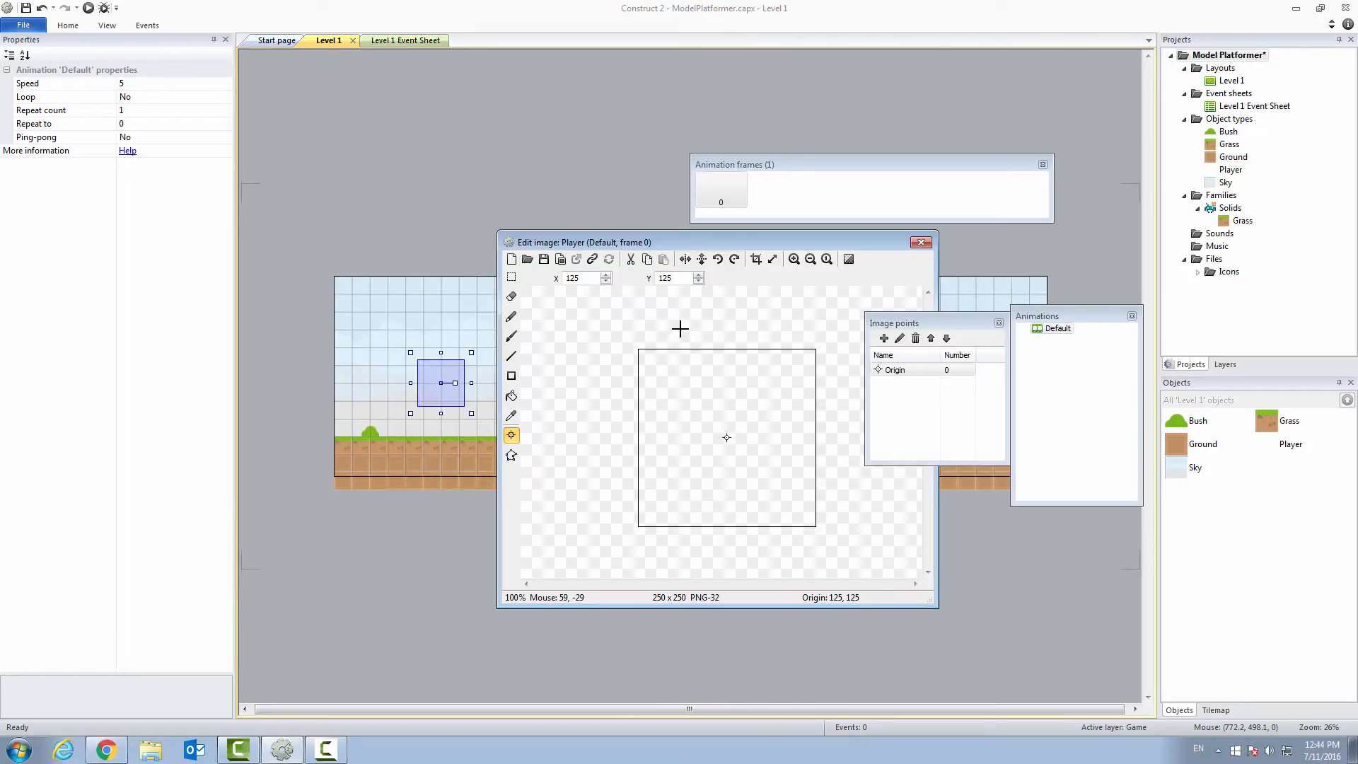
# Resize the Player sprite's image canvas to 85 pixels wide and 117 pixels high.
pyautogui.click(773, 260)
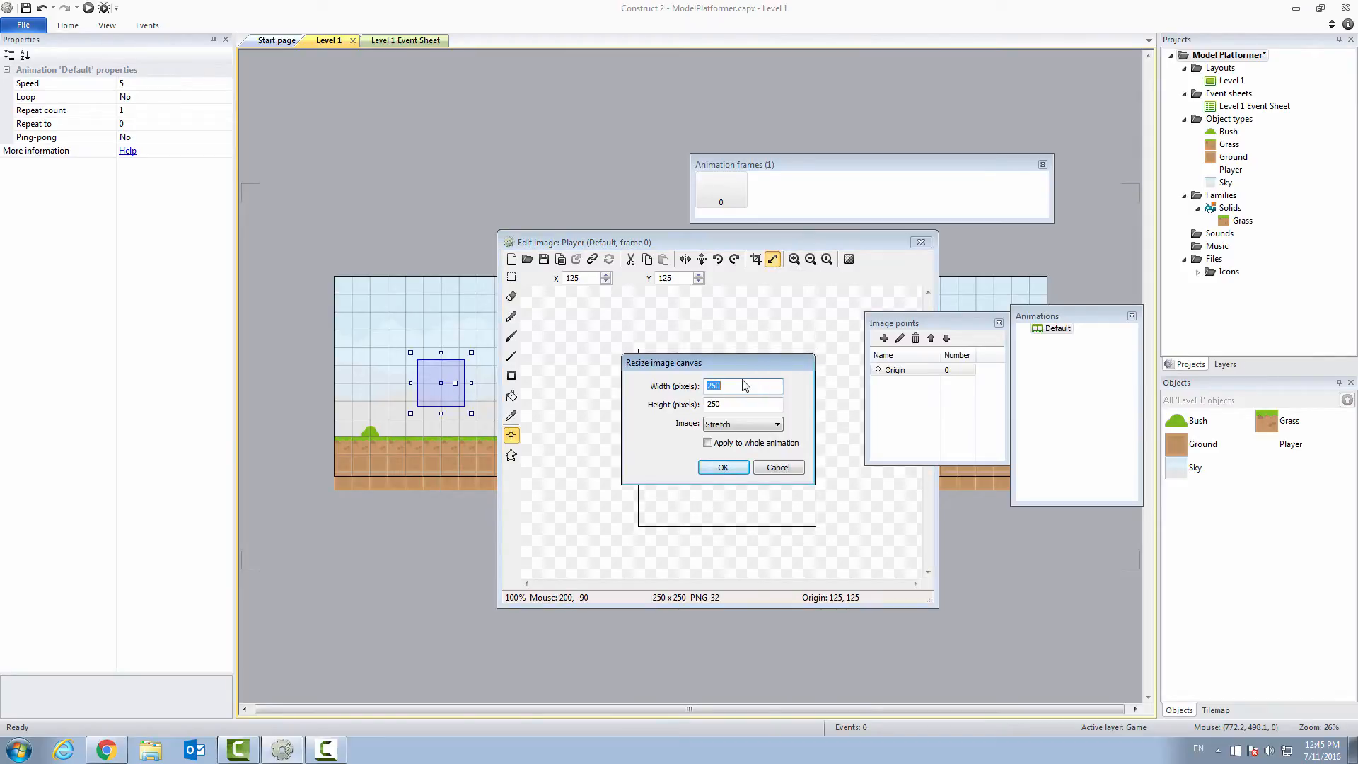
pyautogui.write('85')
pyautogui.press('Tab')
pyautogui.write('117')
pyautogui.click(723, 467)
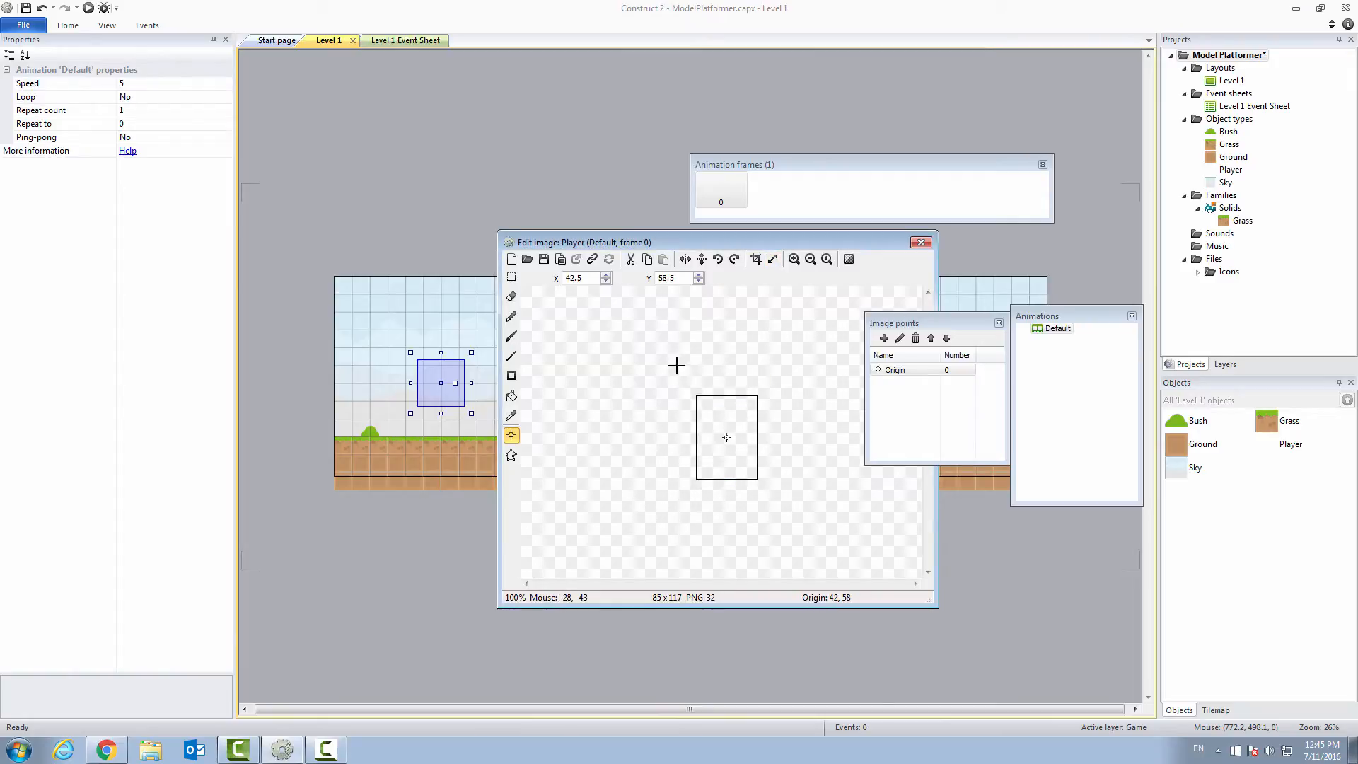
# Fill the Player image canvas with the color red 111, green 196, blue 169.
pyautogui.click(794, 260)
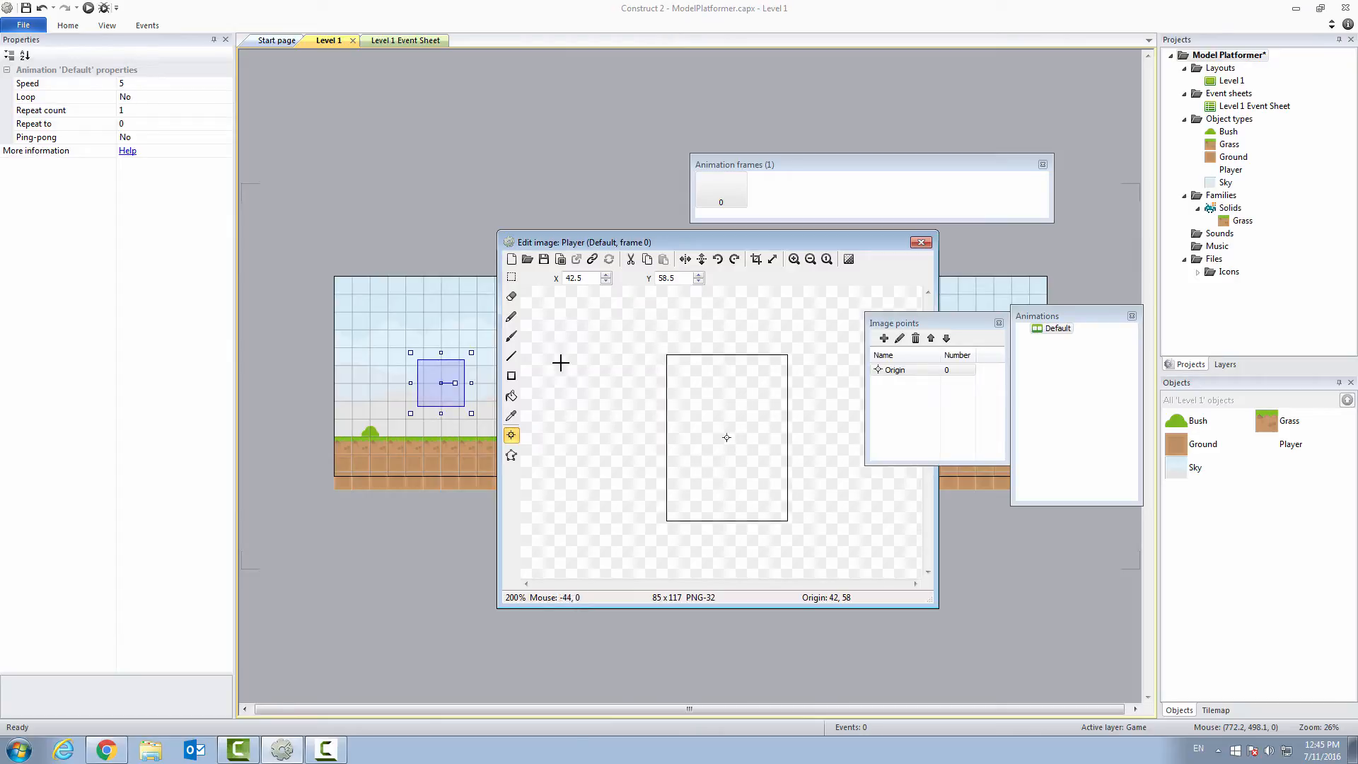
pyautogui.click(511, 398)
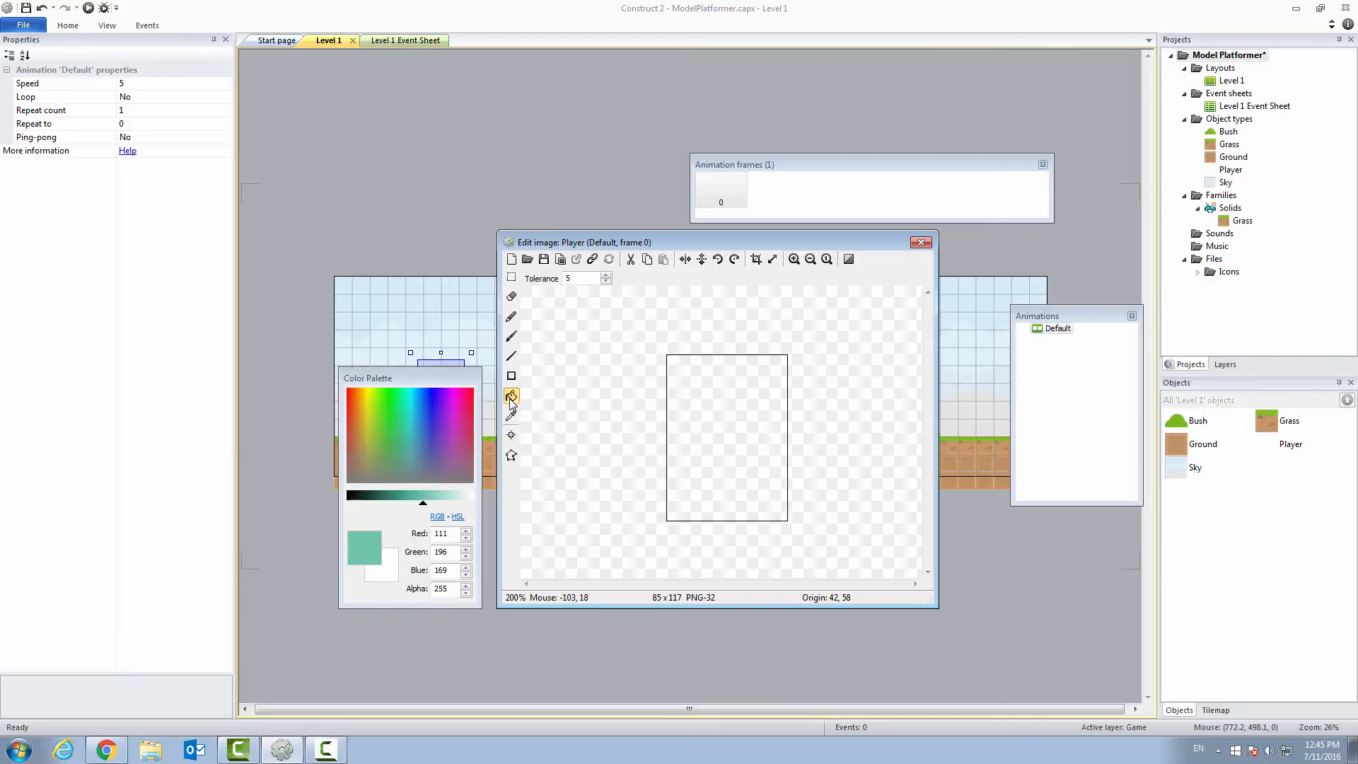
pyautogui.doubleClick(443, 534)
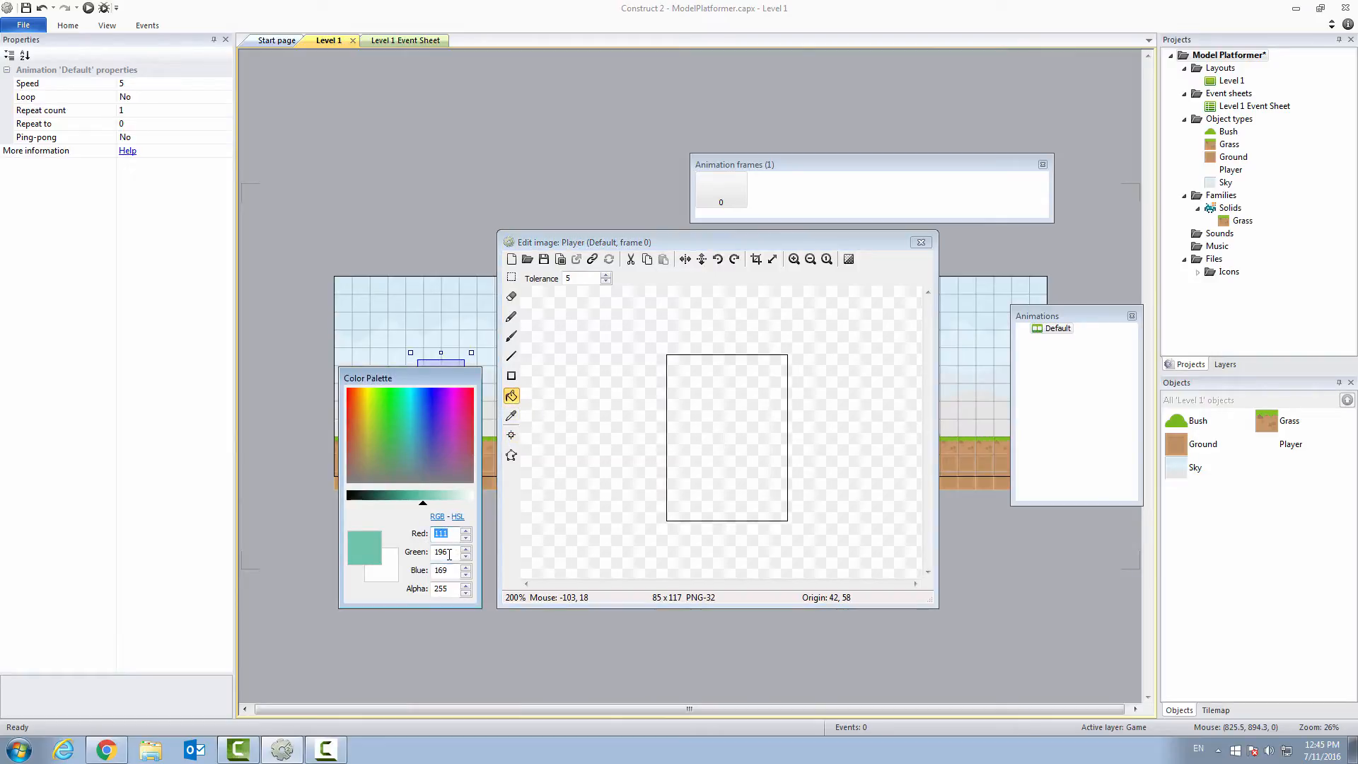
pyautogui.doubleClick(449, 552)
pyautogui.doubleClick(449, 570)
pyautogui.click(723, 421)
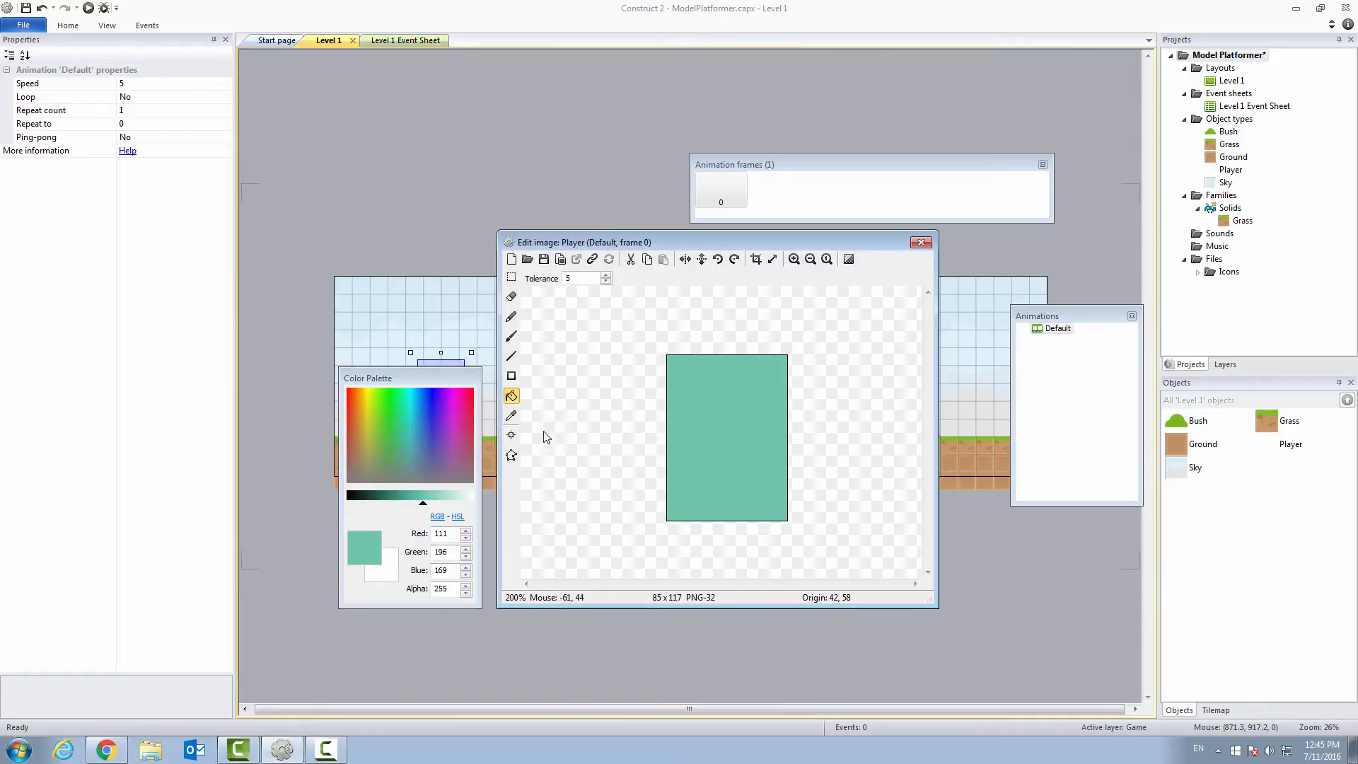
# Set the Player sprite's collision polygon to its bounding box.
pyautogui.click(512, 455)
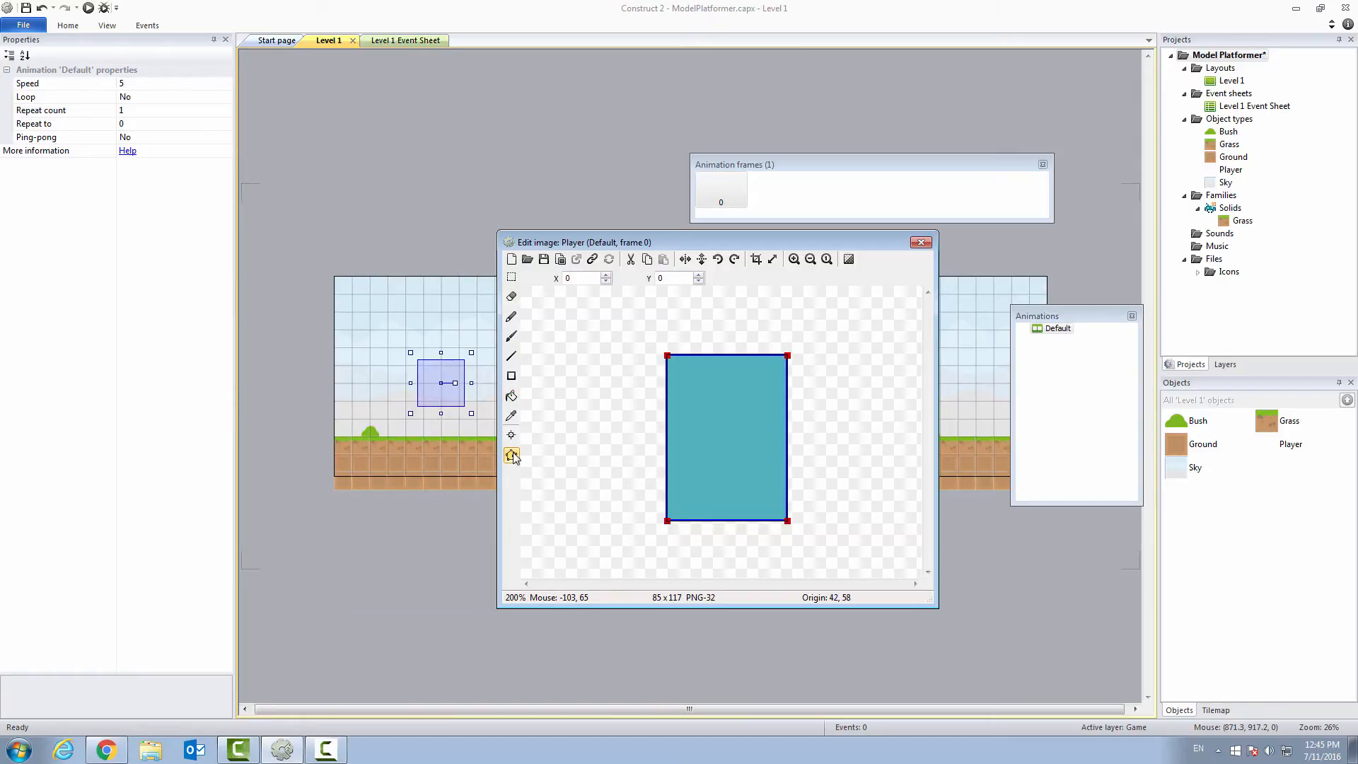
pyautogui.rightClick(767, 429)
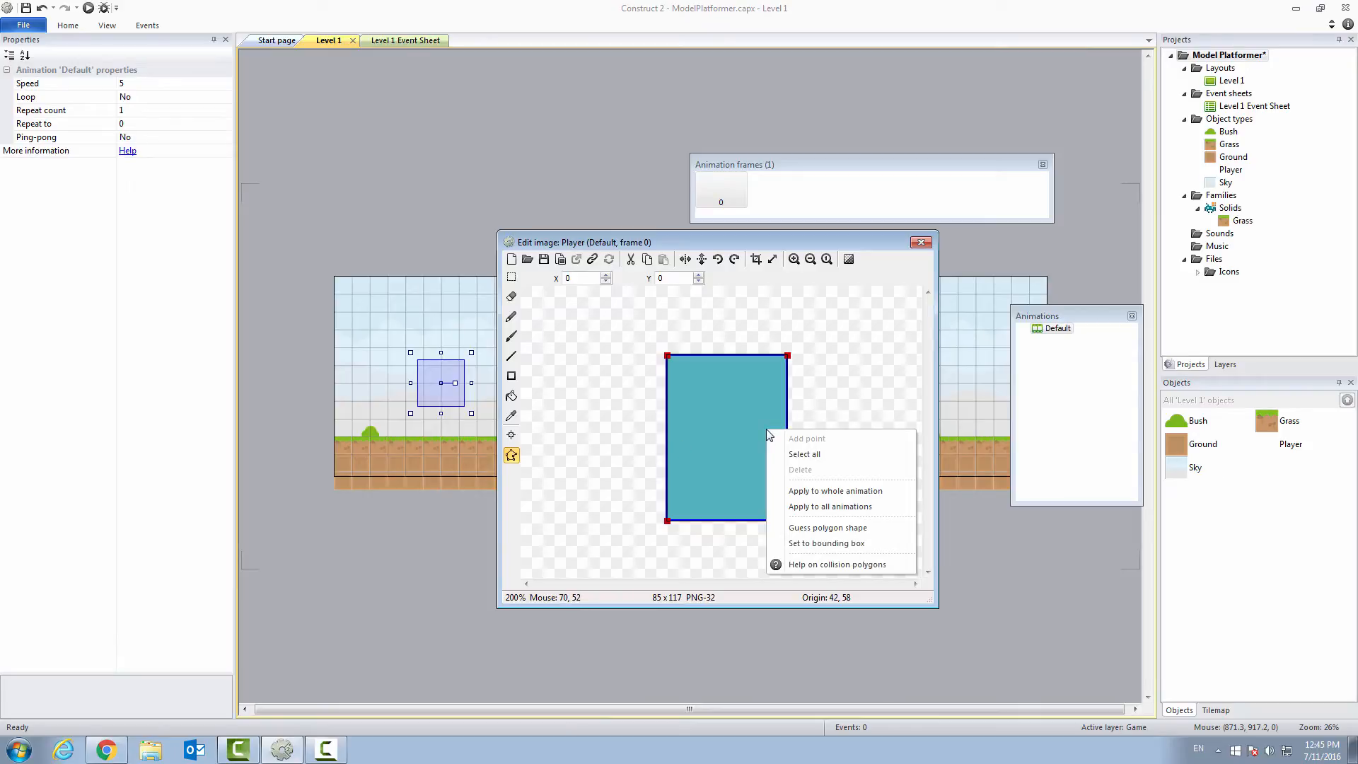
pyautogui.click(814, 544)
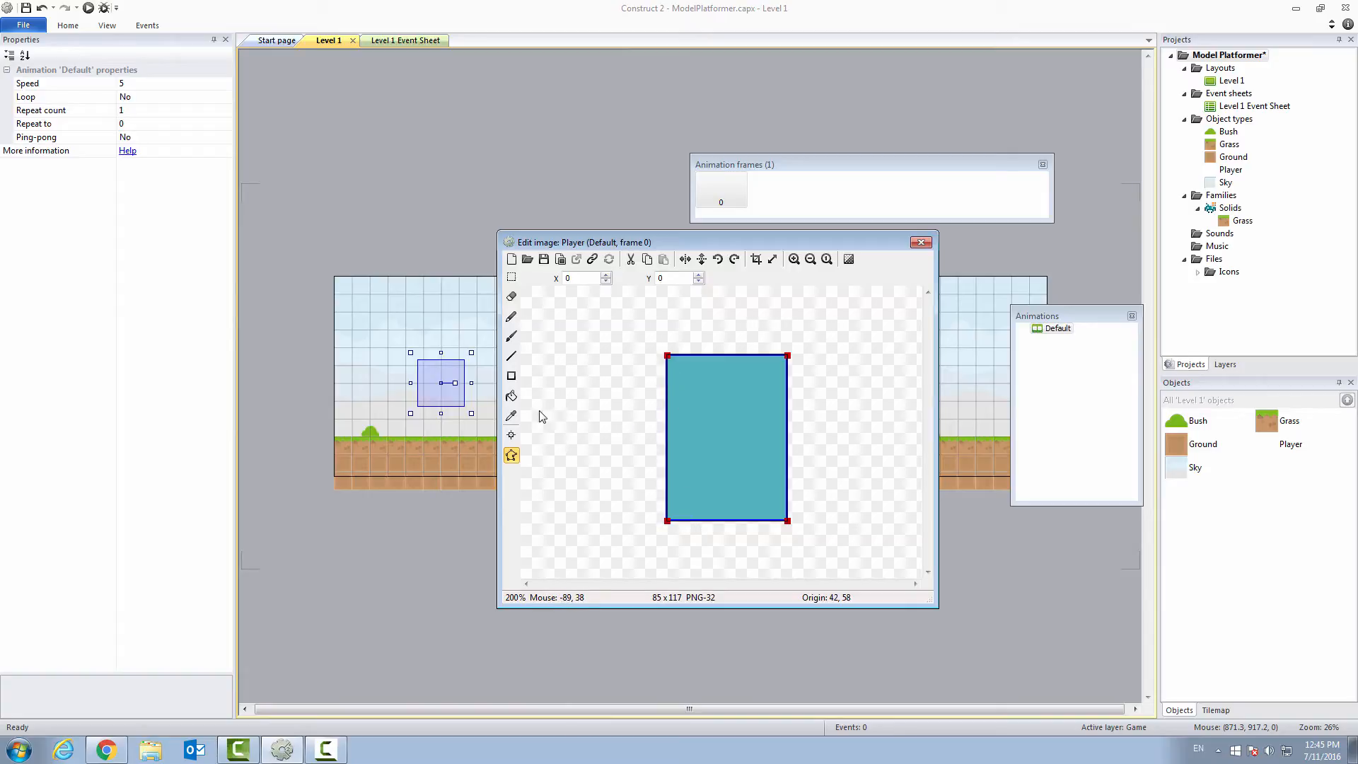
# Set the Player sprite's origin point to X 43, Y 117 and close the image editor.
pyautogui.click(512, 436)
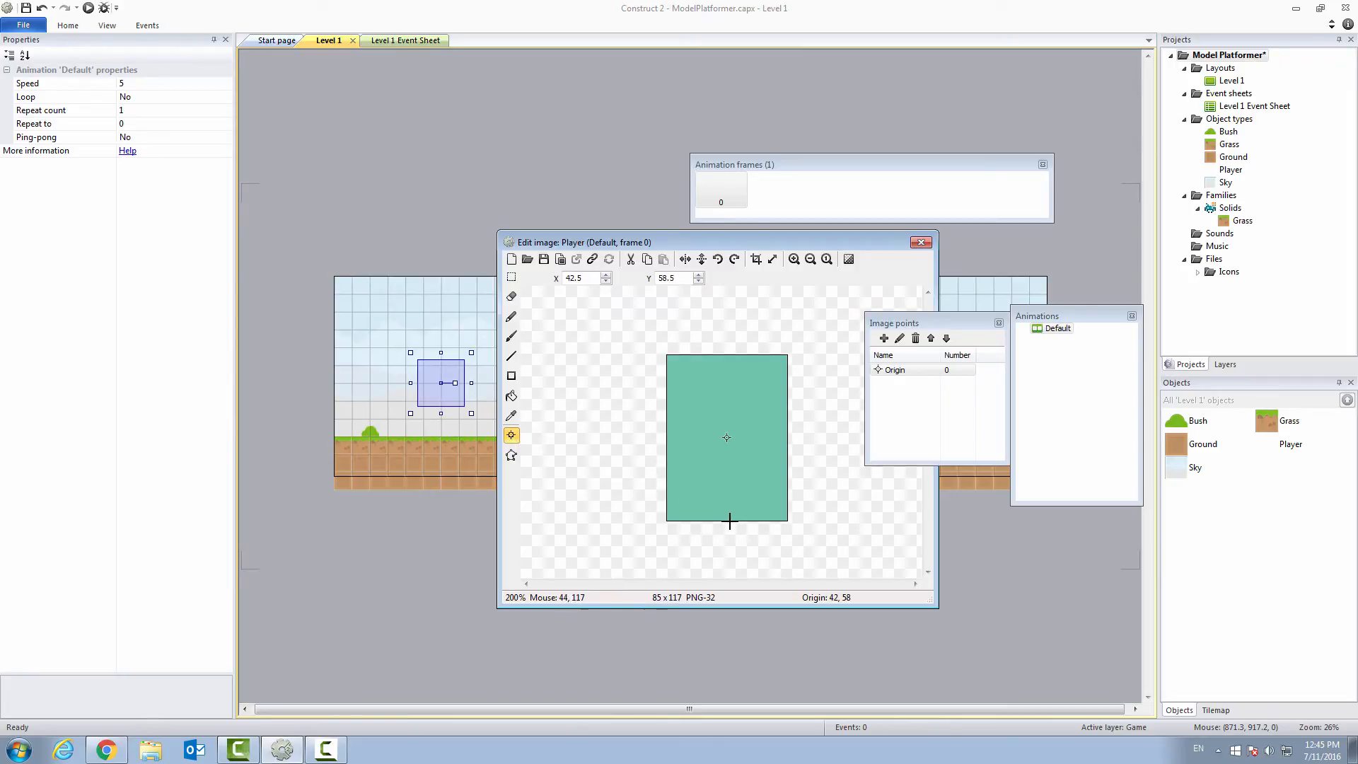
pyautogui.doubleClick(575, 278)
pyautogui.write('43')
pyautogui.press('Tab')
pyautogui.write('117')
pyautogui.click(921, 243)
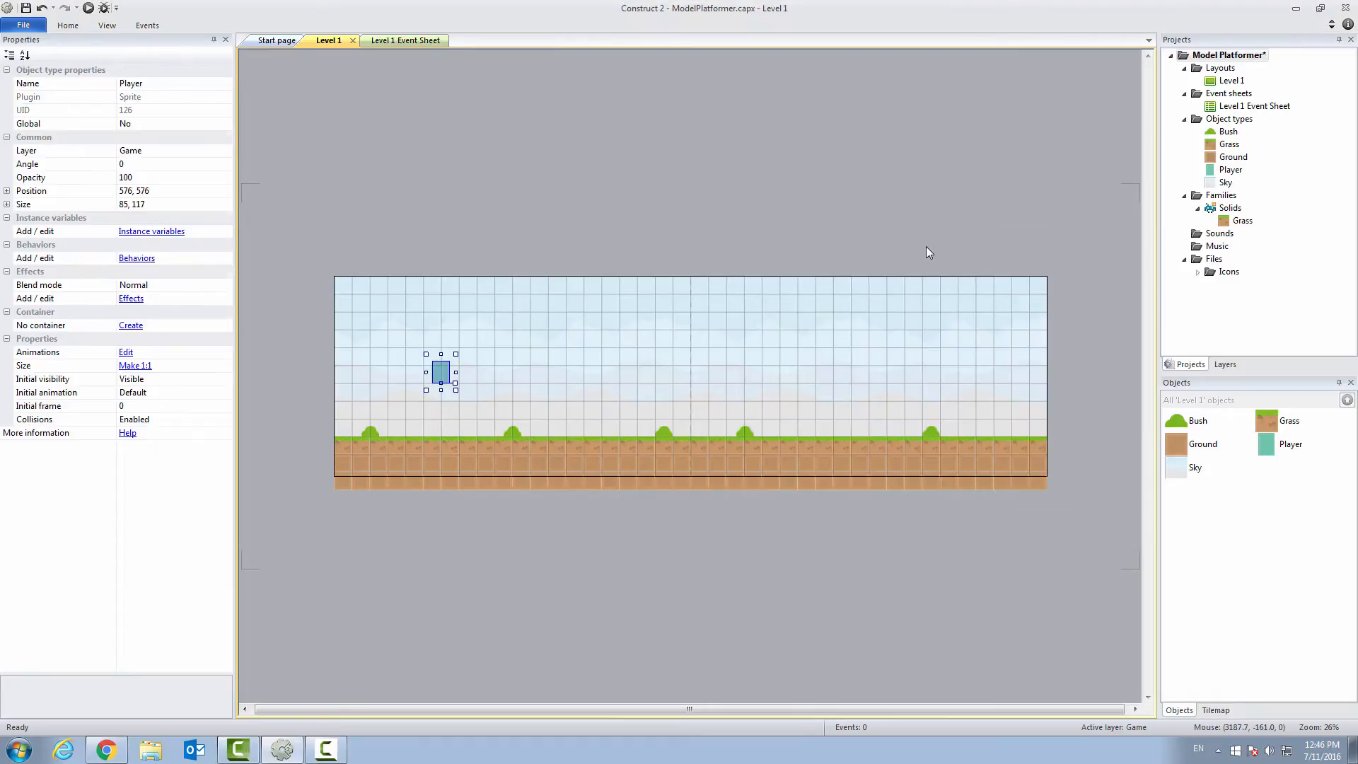
# Move the Player sprite onto the grass between the first two bushes, at position 480, 864.
pyautogui.keyDown('ctrl'); pyautogui.scroll(4, 584, 343); pyautogui.keyUp('ctrl')
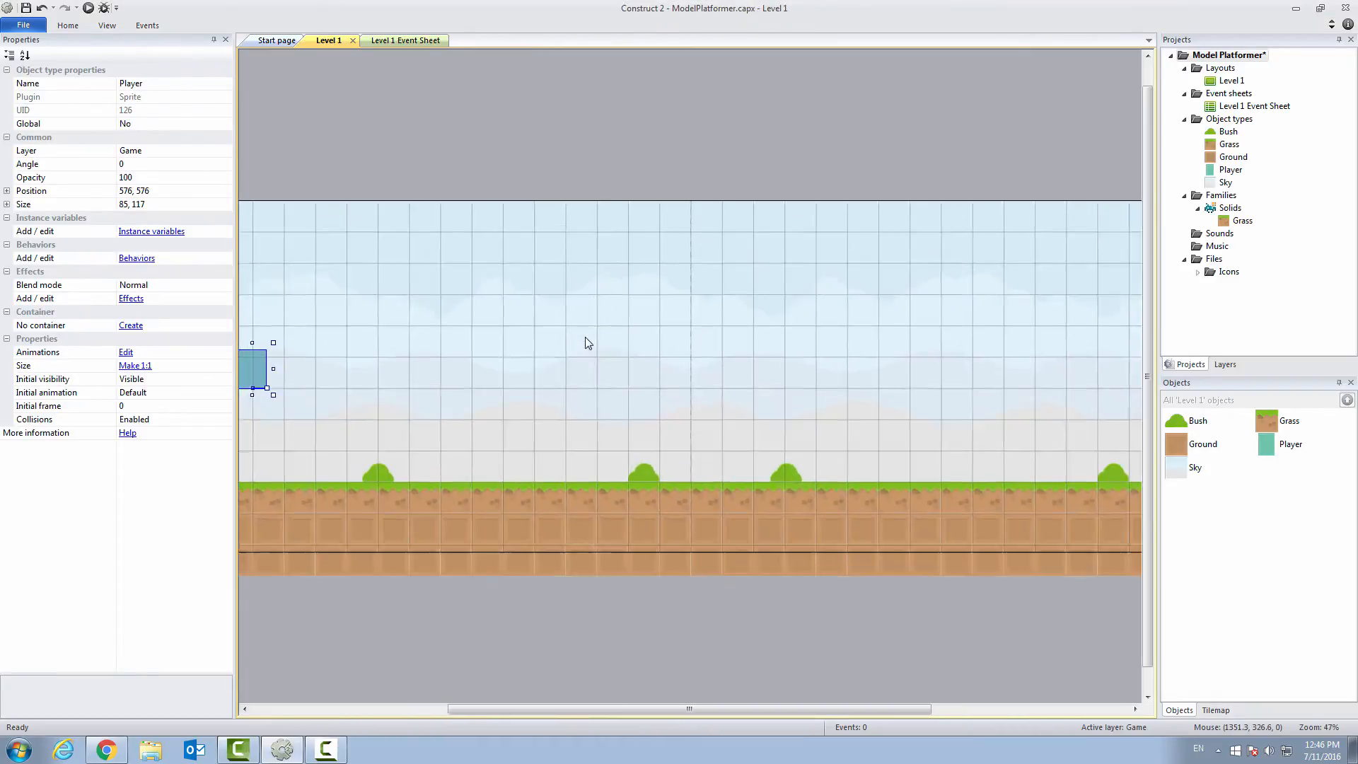
pyautogui.moveTo(718, 709); pyautogui.dragTo(580, 712)
pyautogui.moveTo(442, 388); pyautogui.dragTo(416, 448)
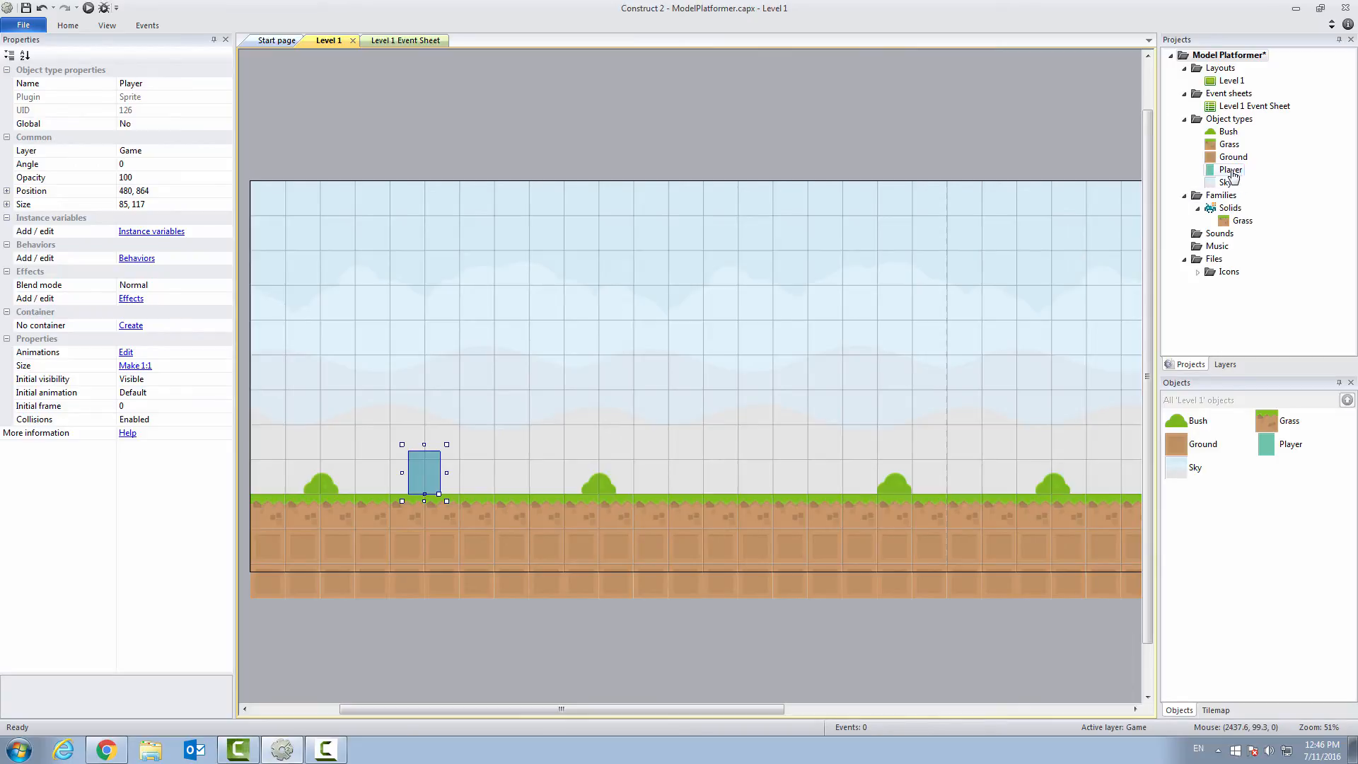
# Add the Platform behavior to the Player object.
pyautogui.rightClick(1232, 176)
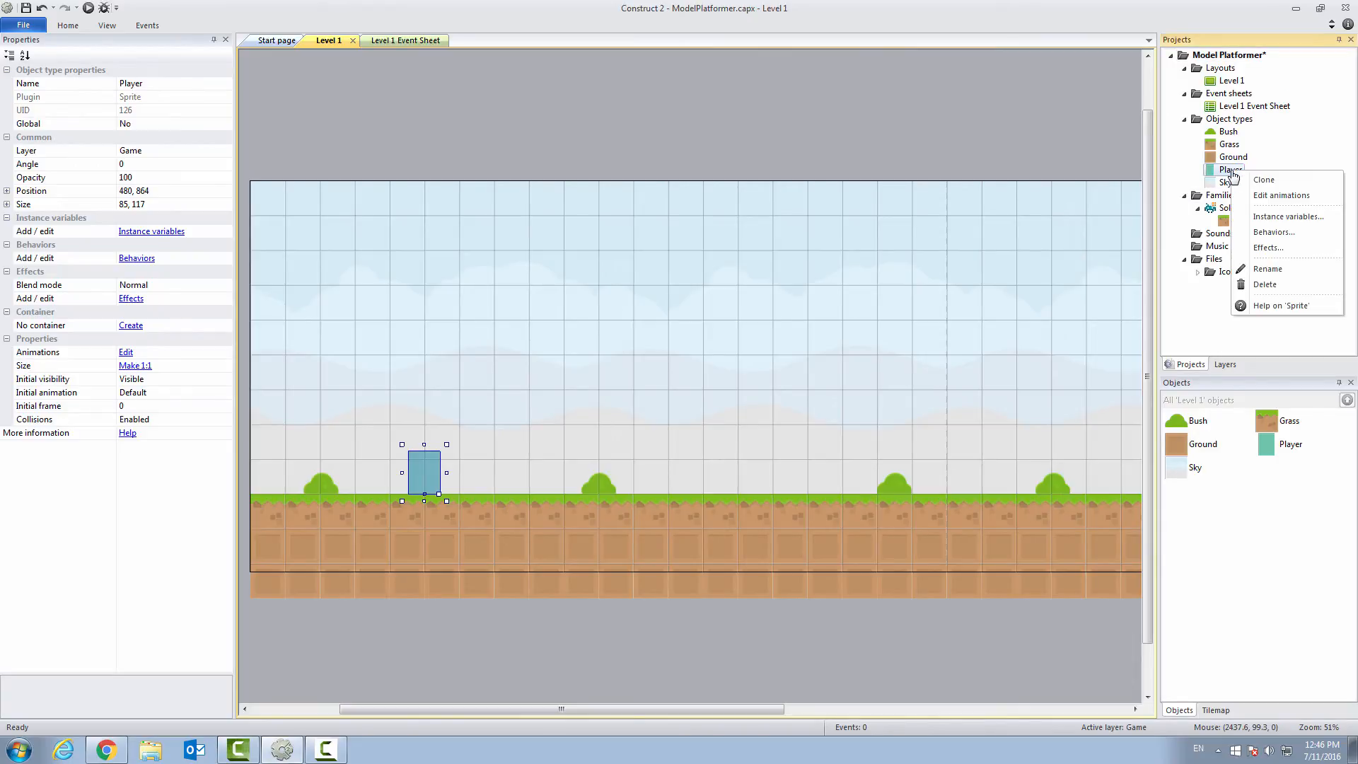
pyautogui.click(1274, 232)
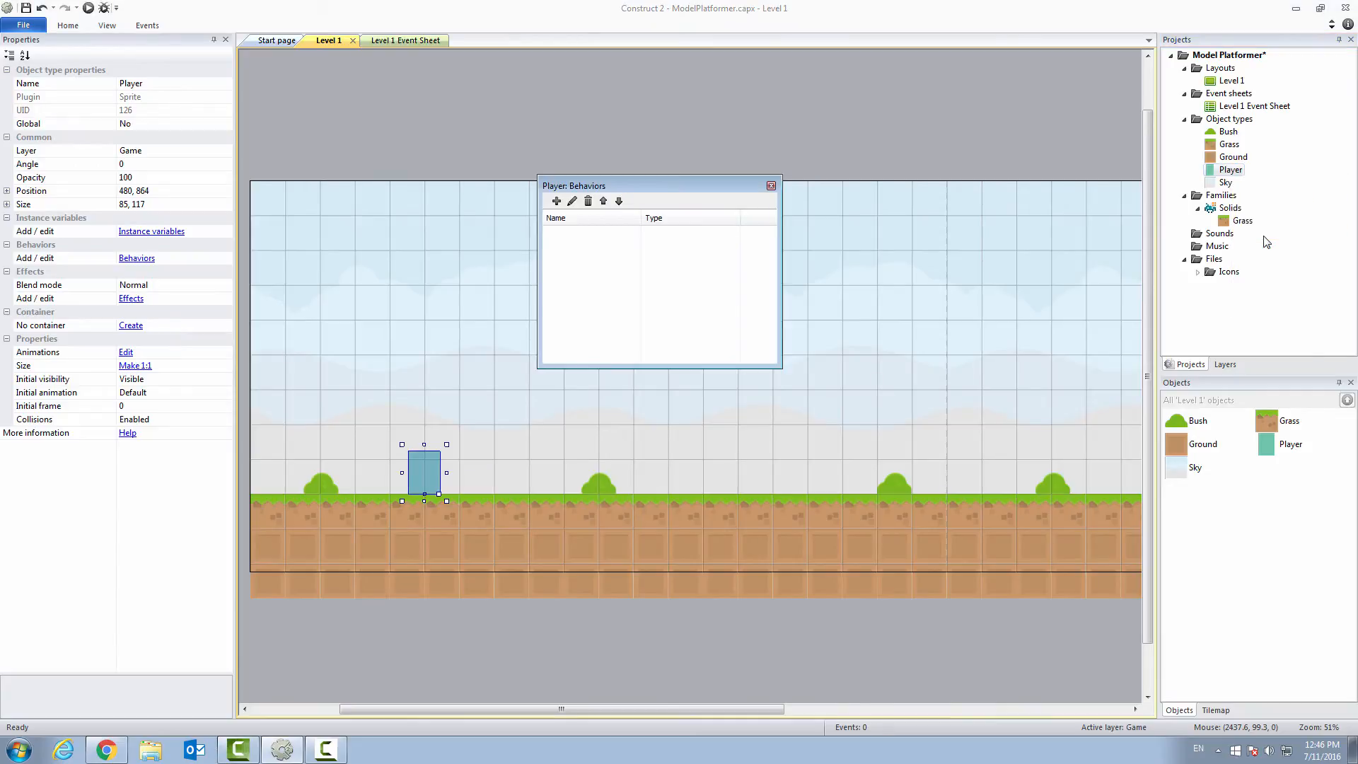
pyautogui.click(556, 202)
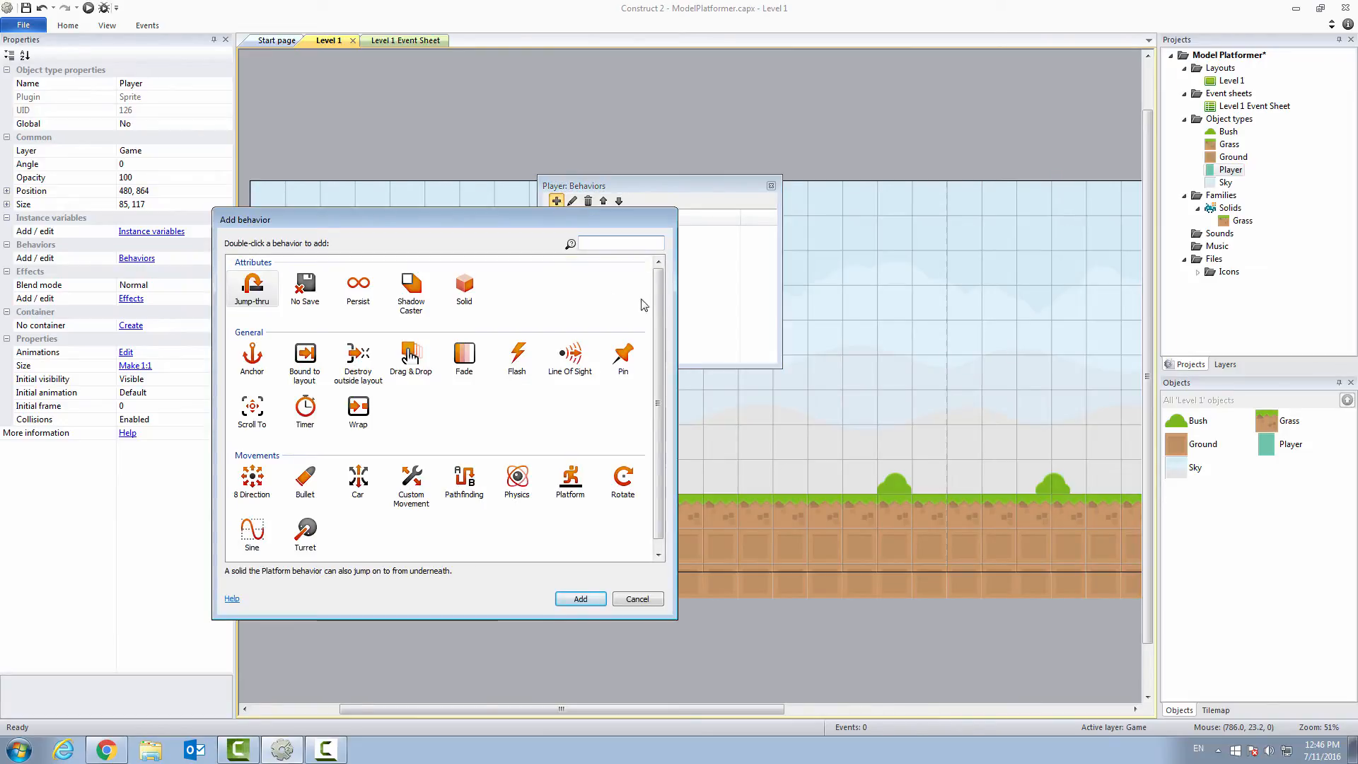
pyautogui.scroll(-1, 658, 327)
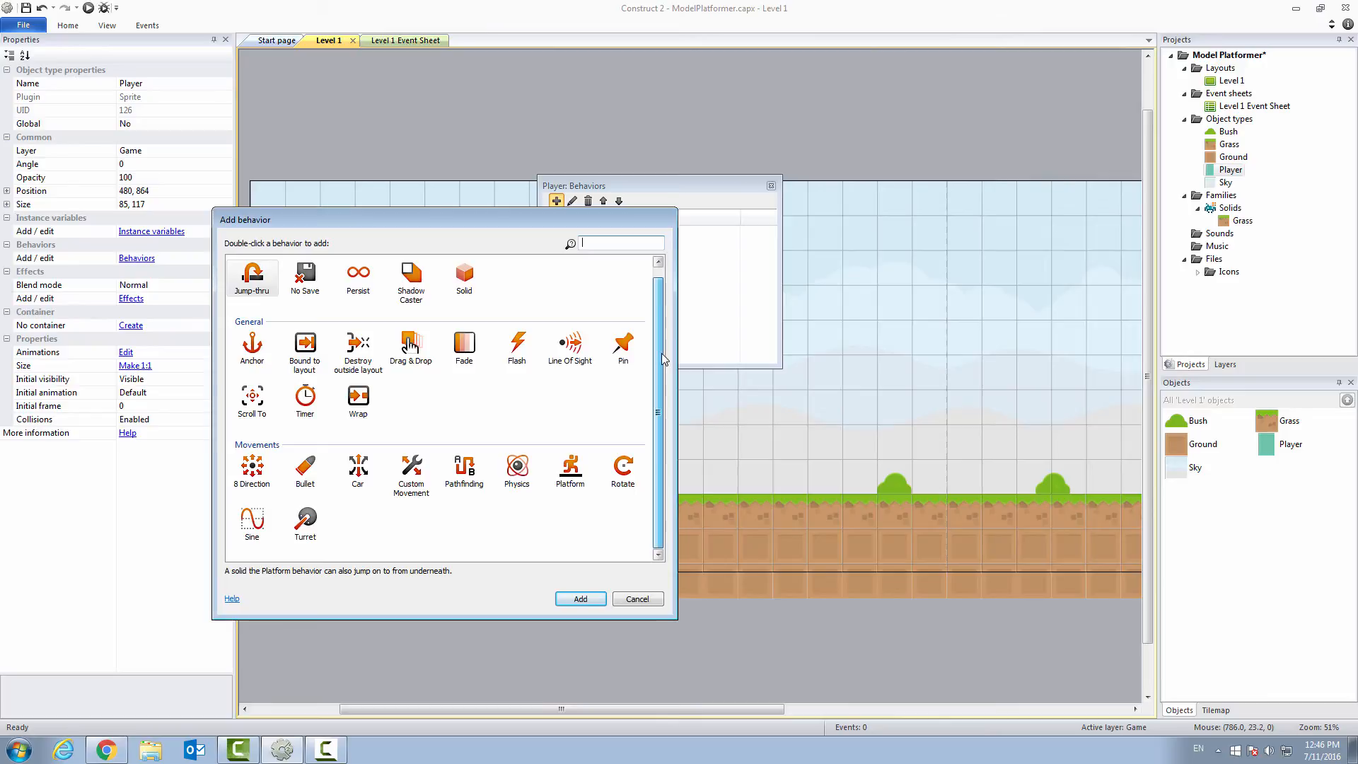
pyautogui.click(571, 471)
pyautogui.click(580, 598)
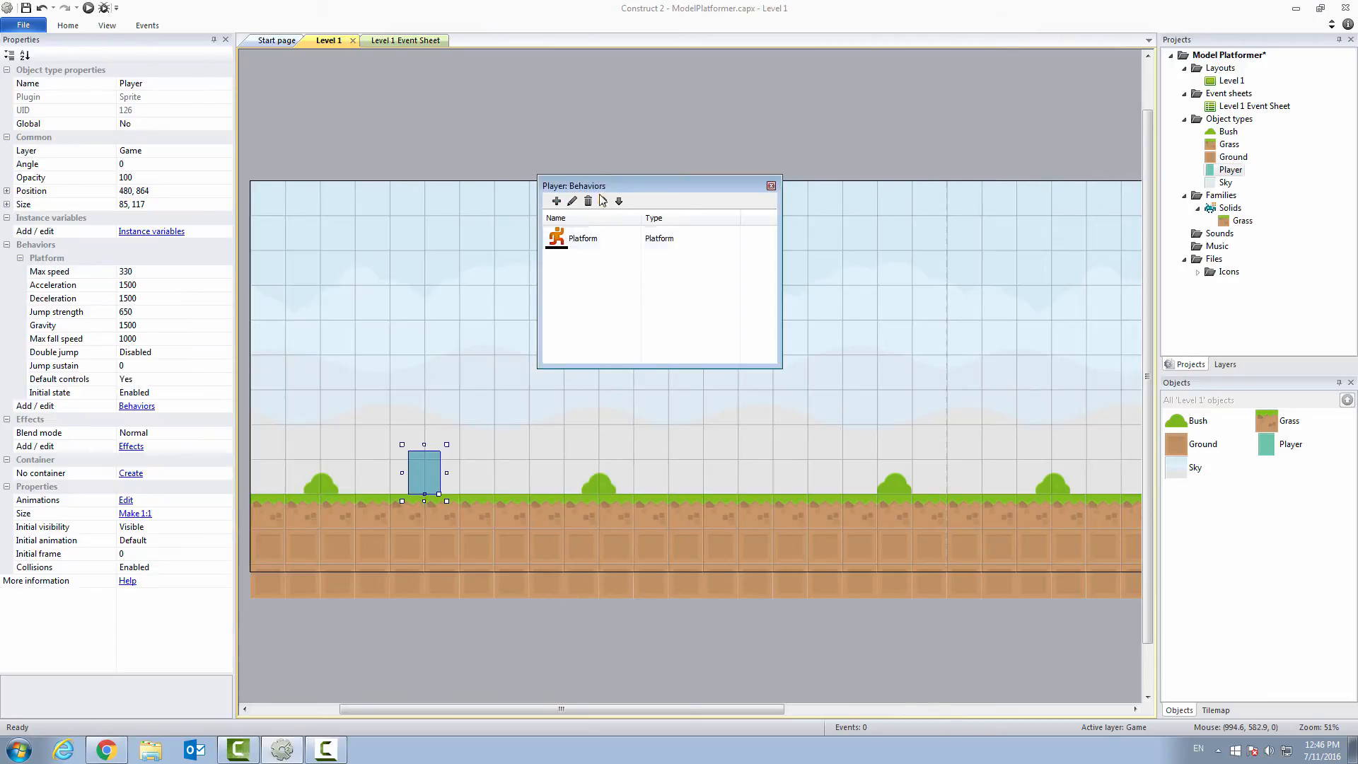
# Add the Bound to layout behavior to the Player object.
pyautogui.click(556, 202)
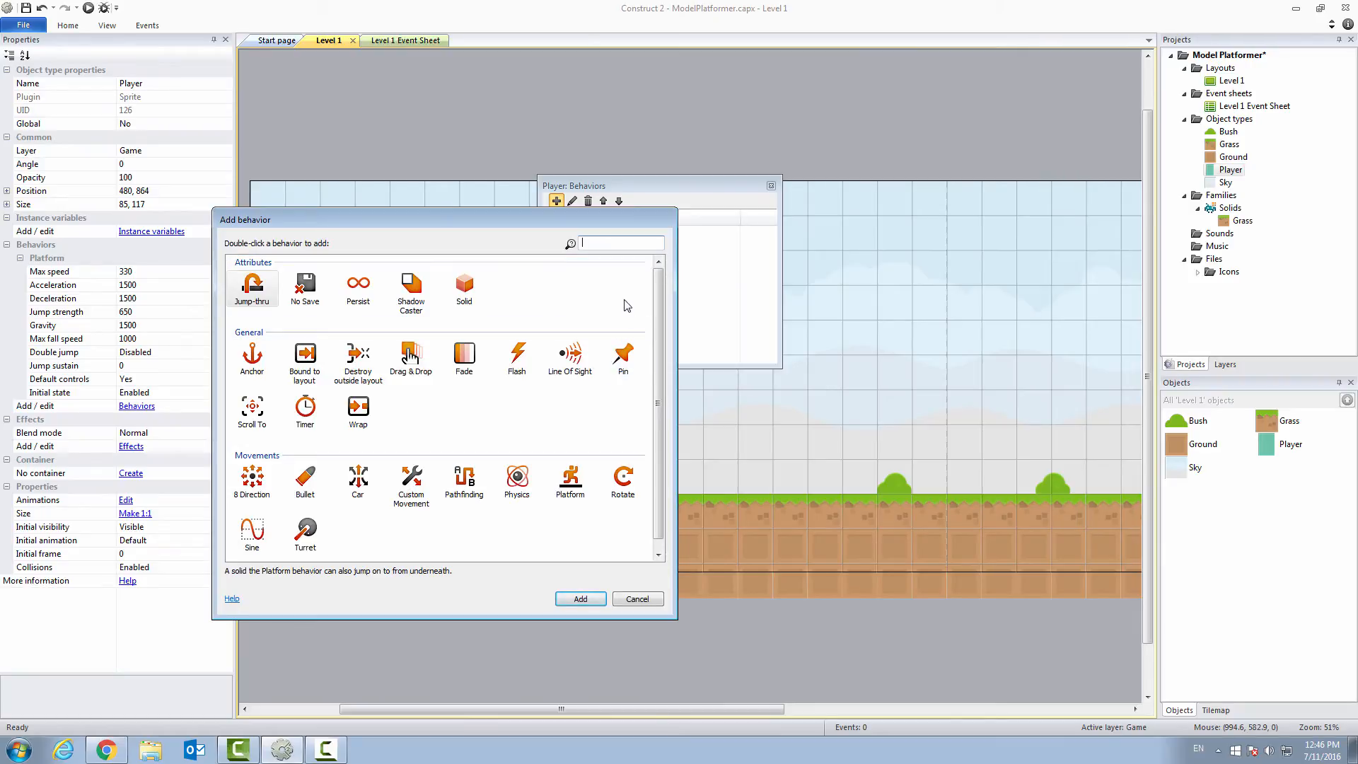
pyautogui.click(315, 362)
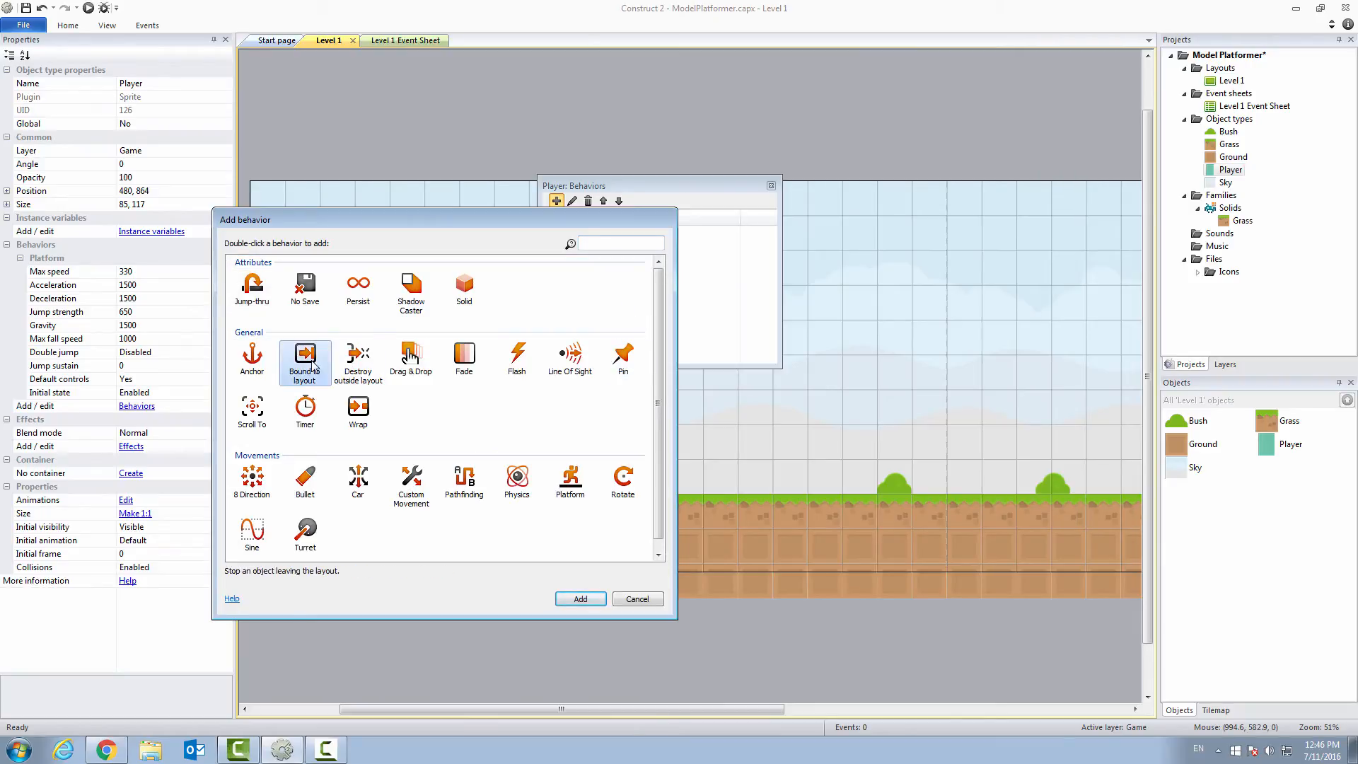
pyautogui.click(580, 599)
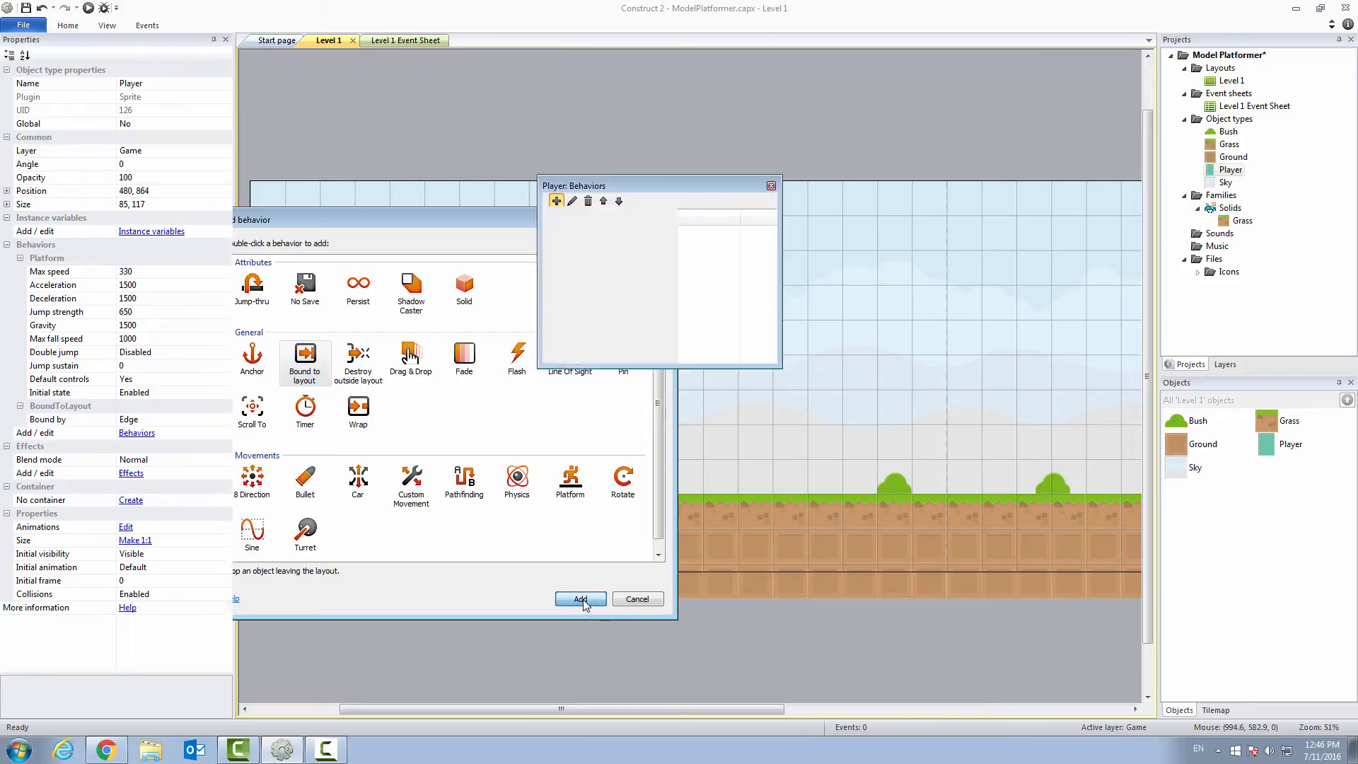
# Add the Scroll To behavior to the Player object and close its behaviors list.
pyautogui.click(556, 201)
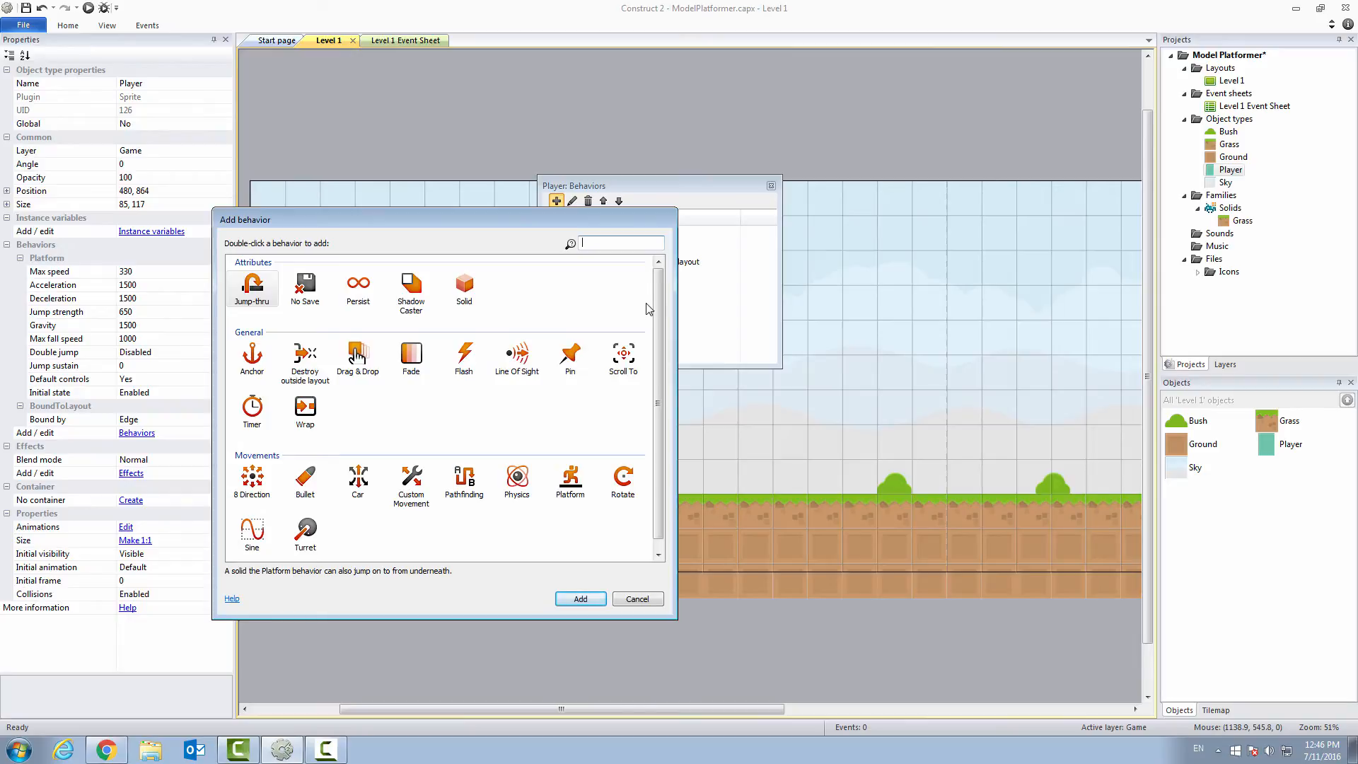
pyautogui.click(625, 364)
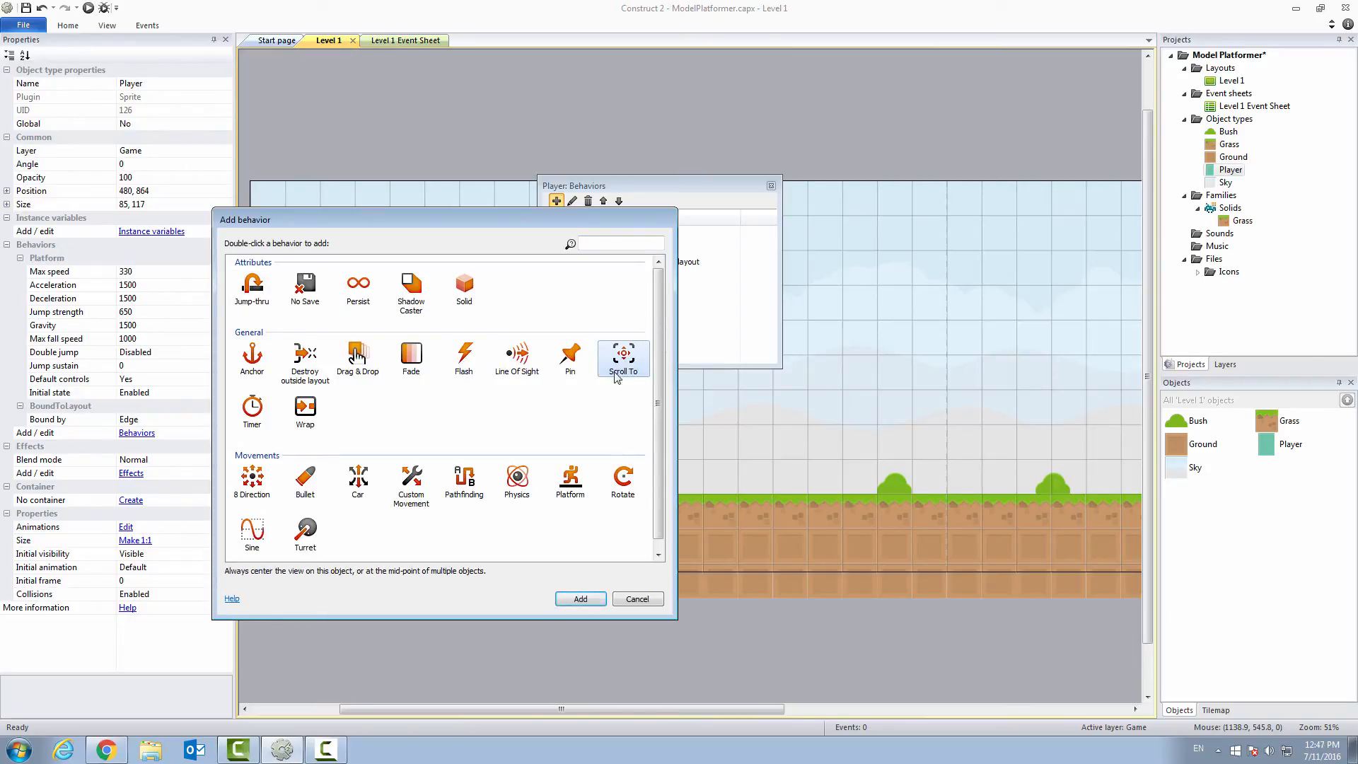
pyautogui.click(595, 600)
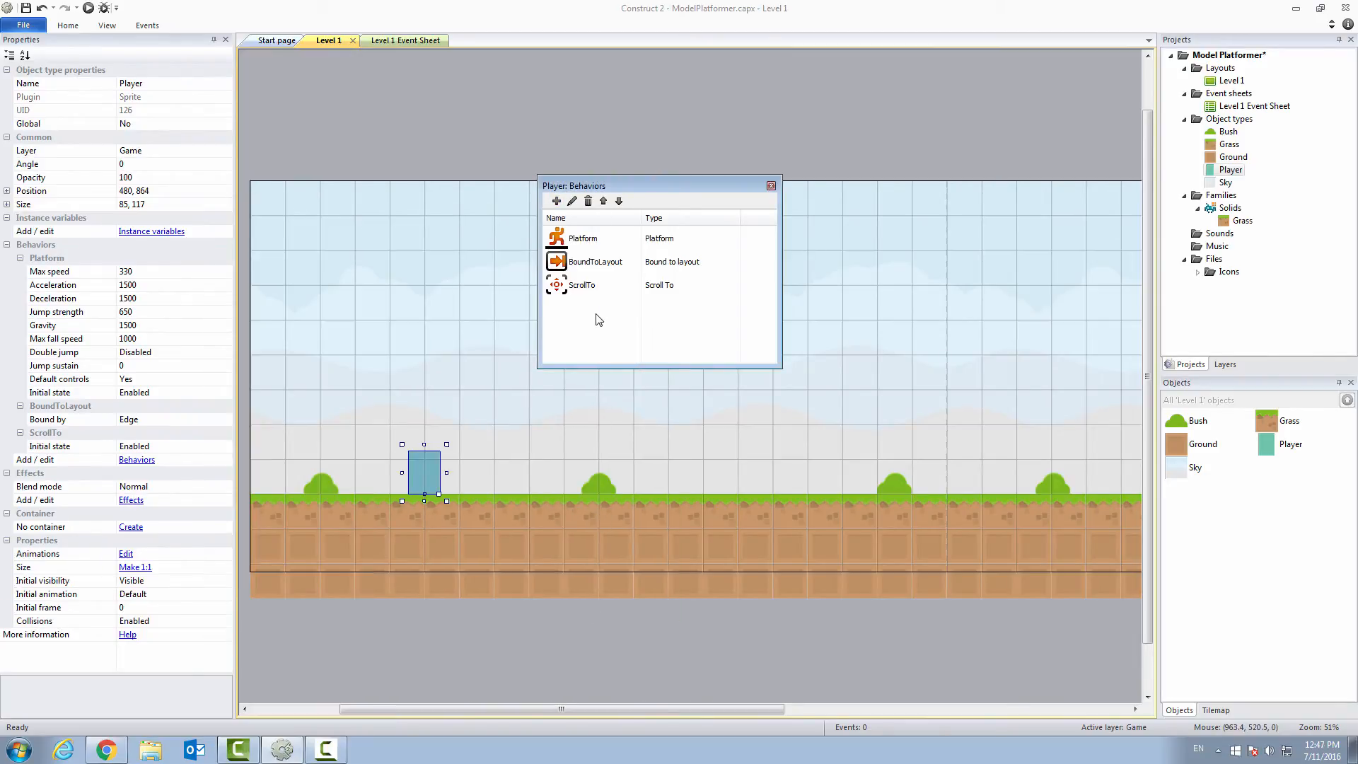
pyautogui.click(770, 187)
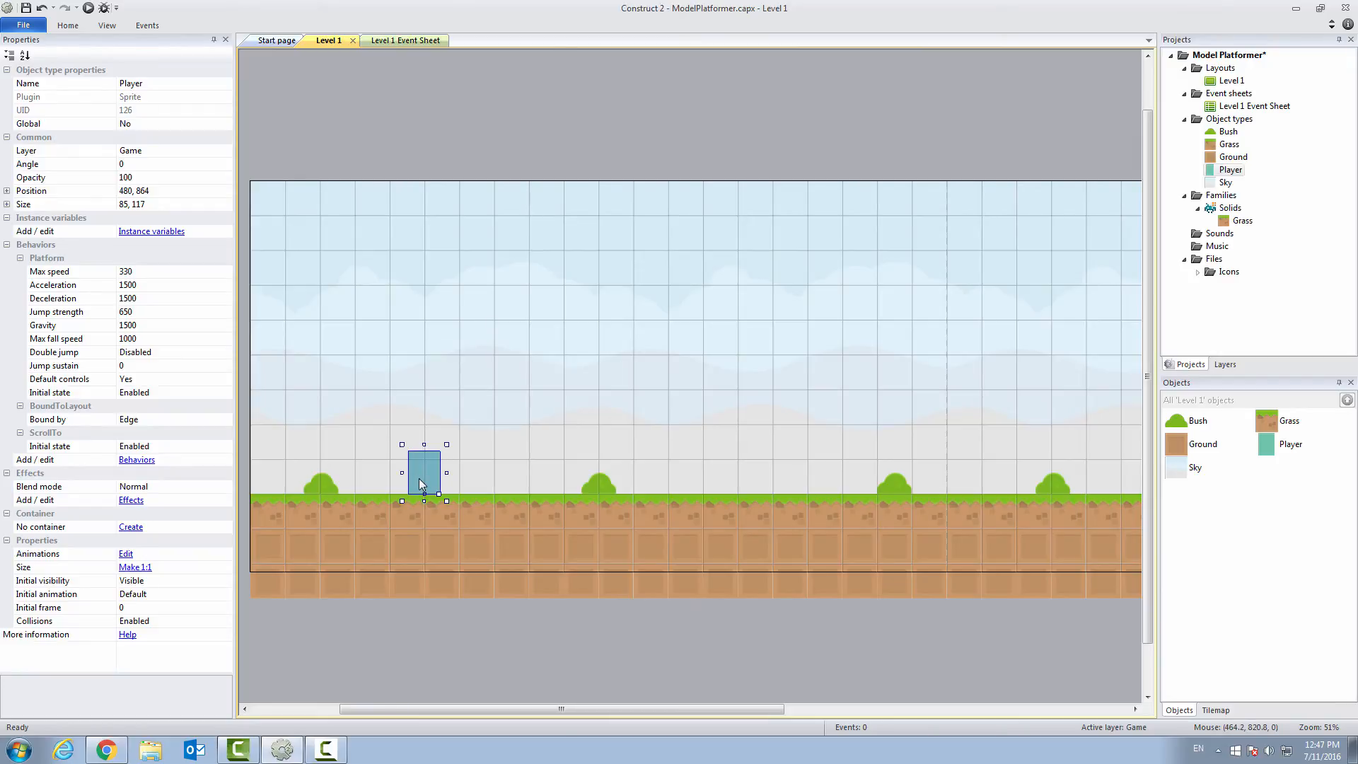
# Set the Player's Platform deceleration to 1200 and its jump strength to 750.
pyautogui.click(1231, 170)
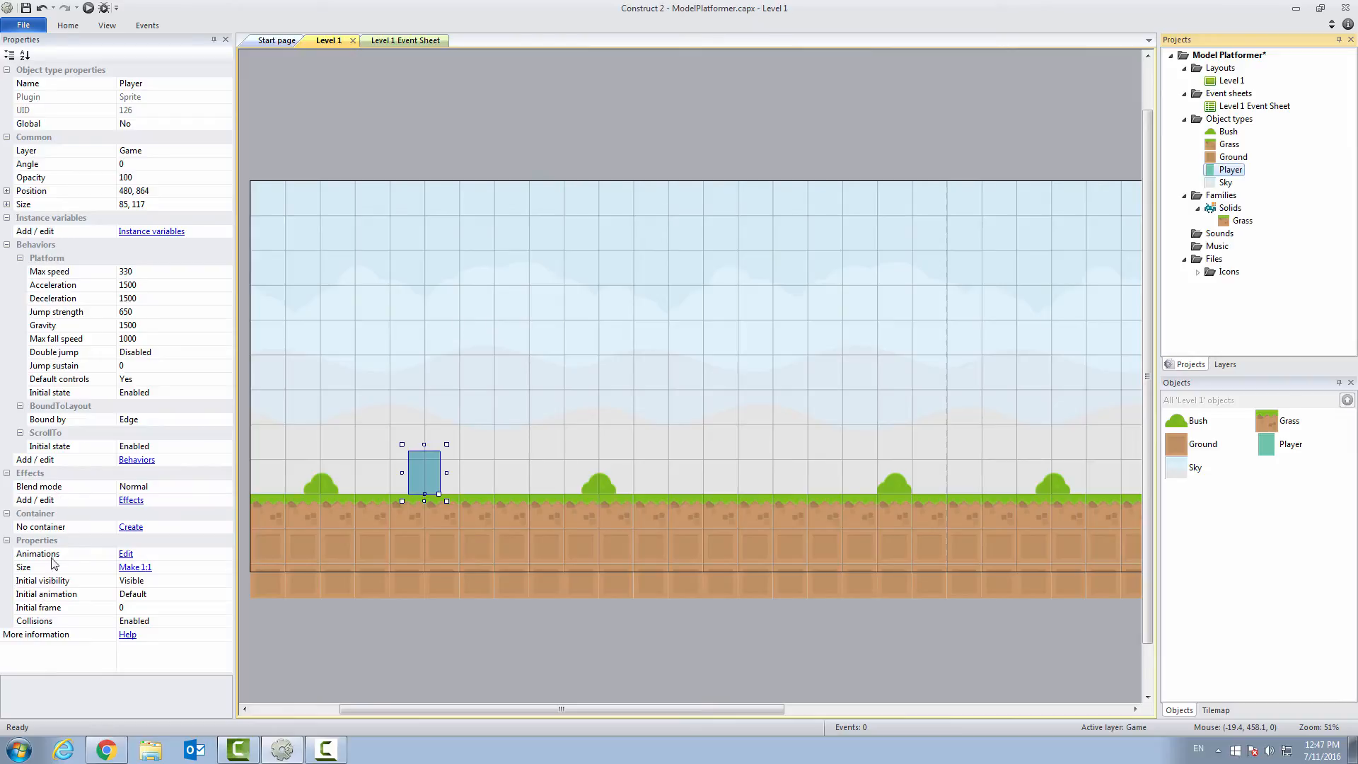
pyautogui.click(7, 244)
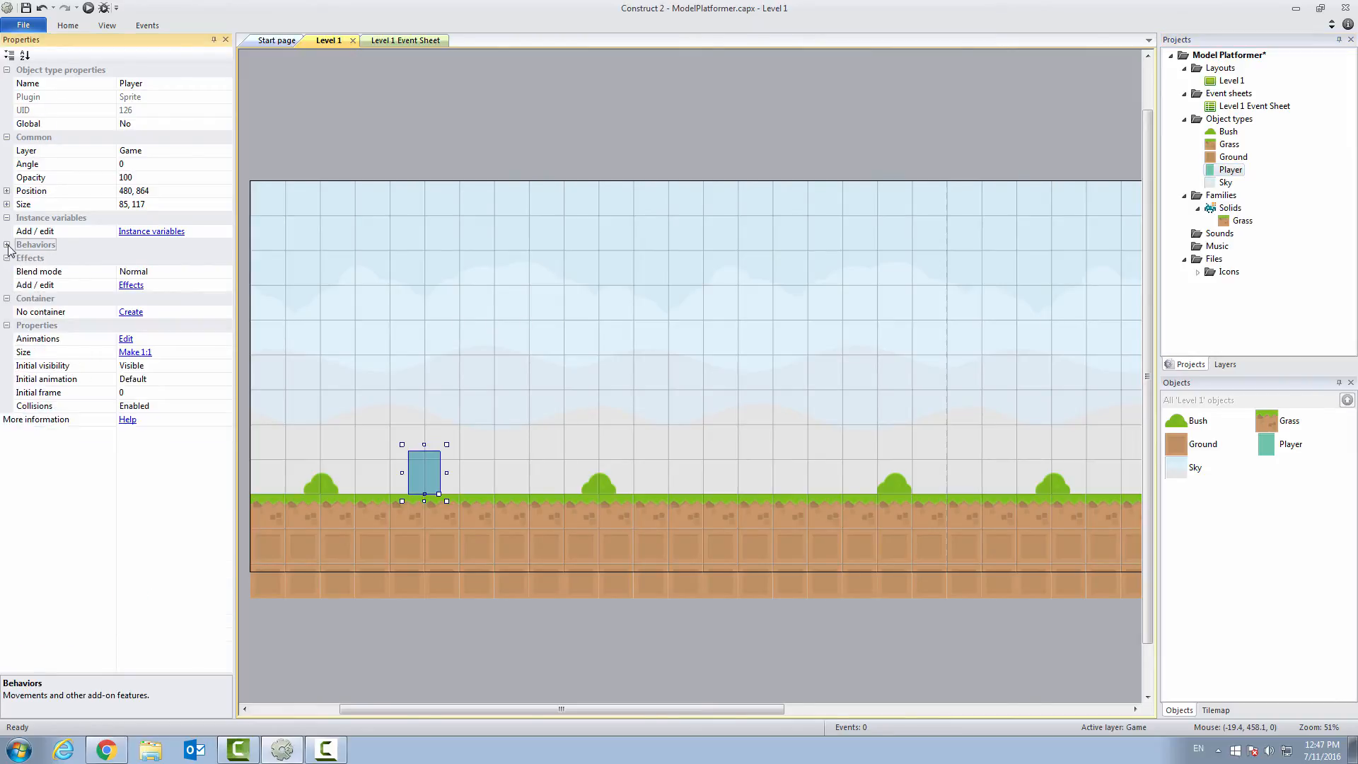
pyautogui.click(7, 245)
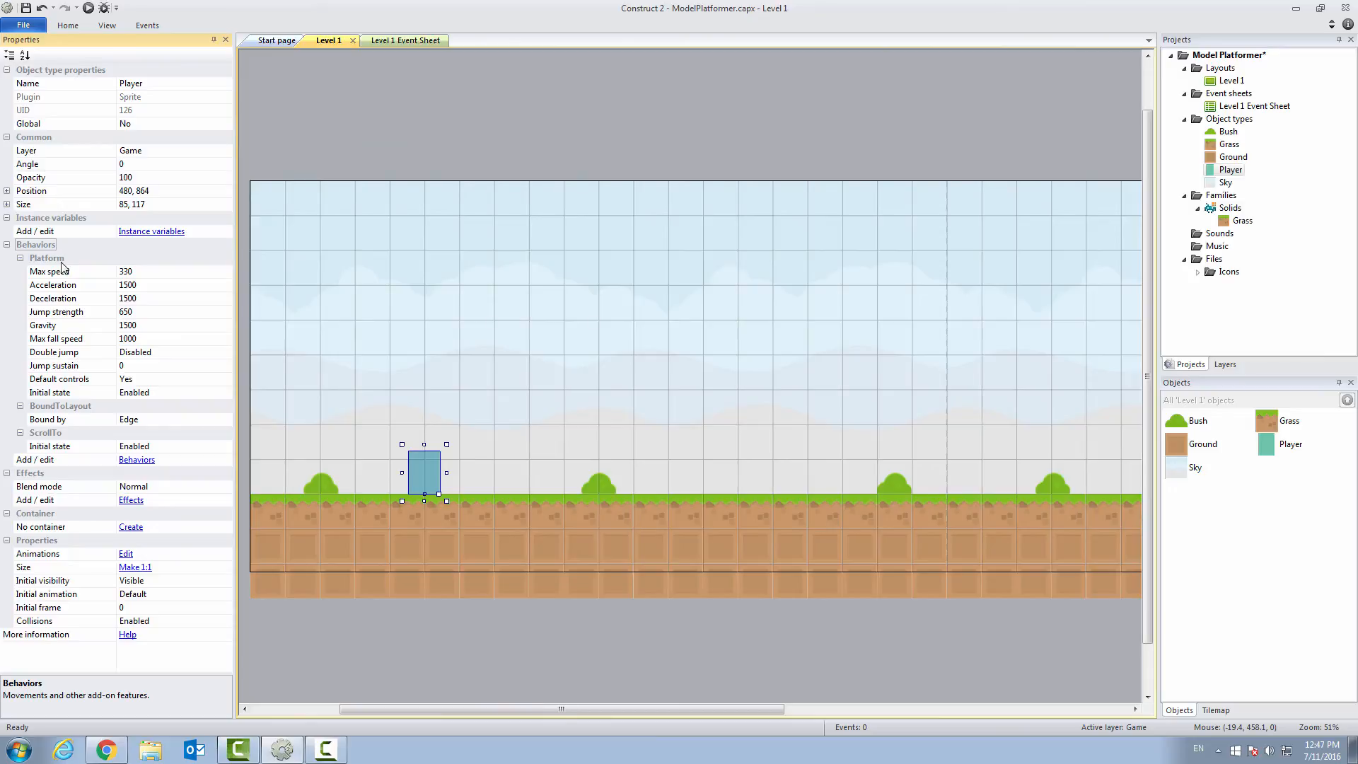
pyautogui.click(53, 300)
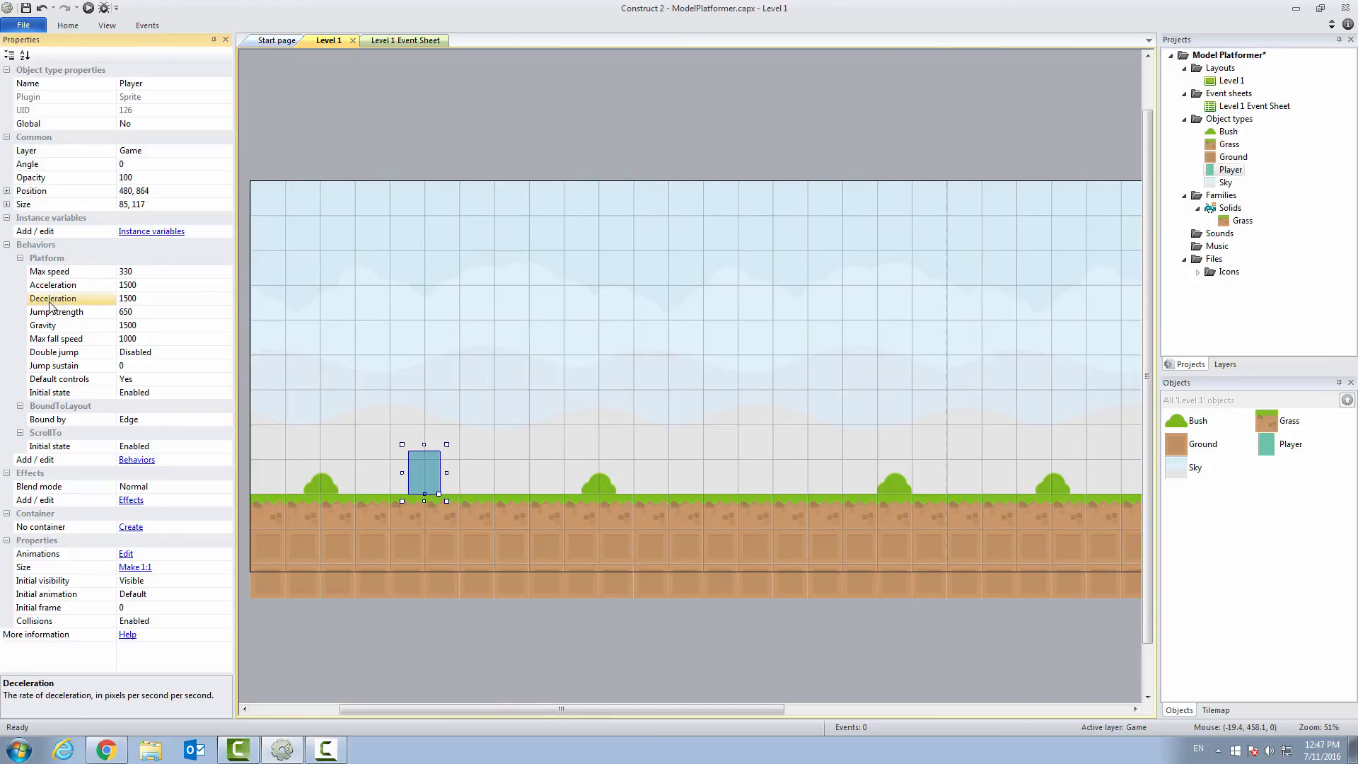
pyautogui.click(133, 298)
pyautogui.write('12')
pyautogui.click(126, 316)
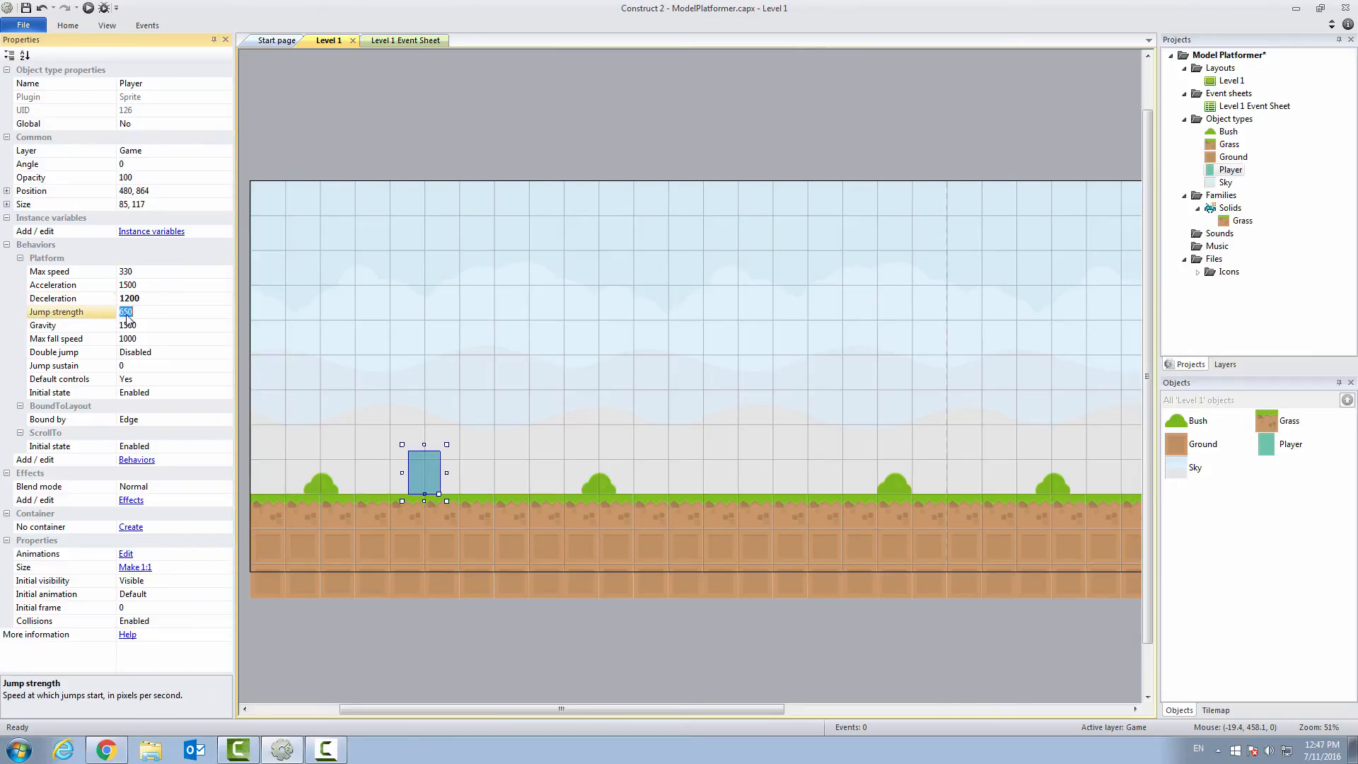
pyautogui.write('750')
pyautogui.click(180, 328)
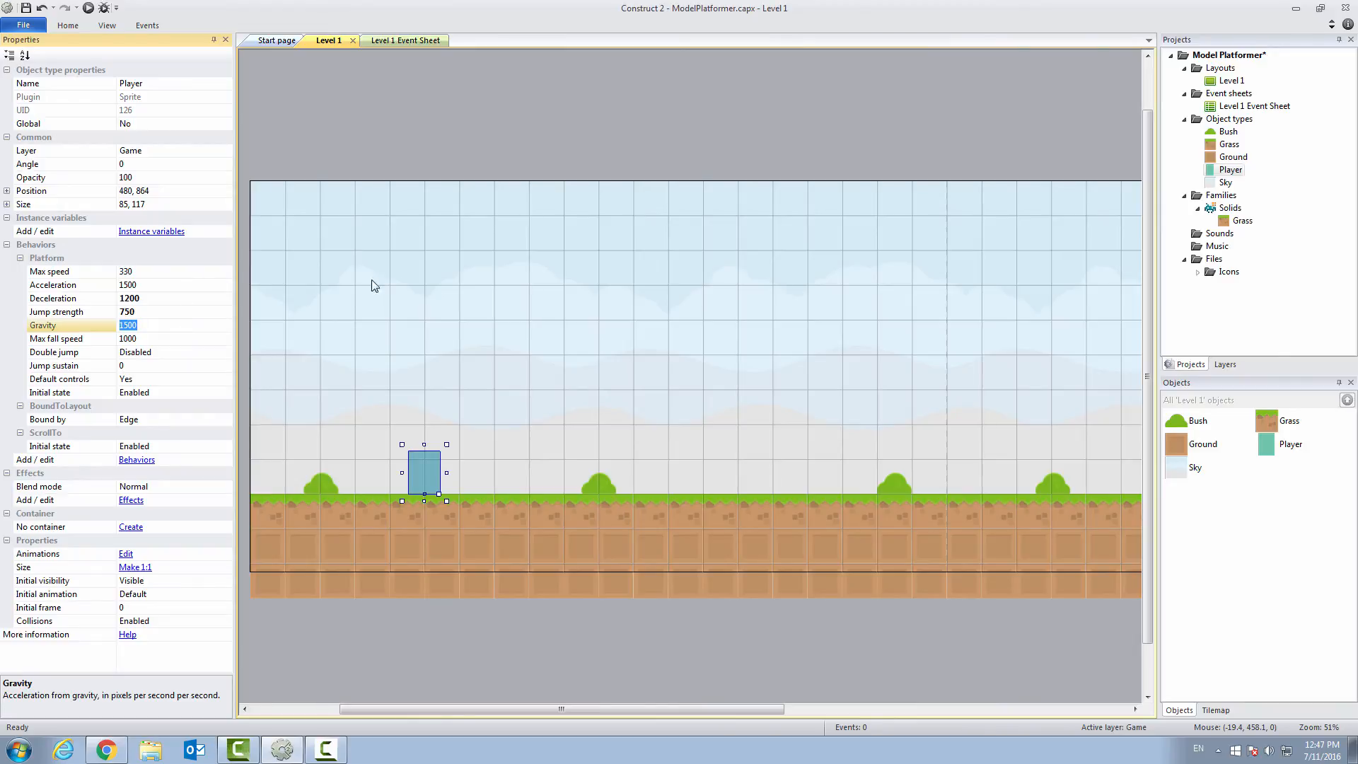
# Add the Player sprite to the Solids family.
pyautogui.click(1231, 209)
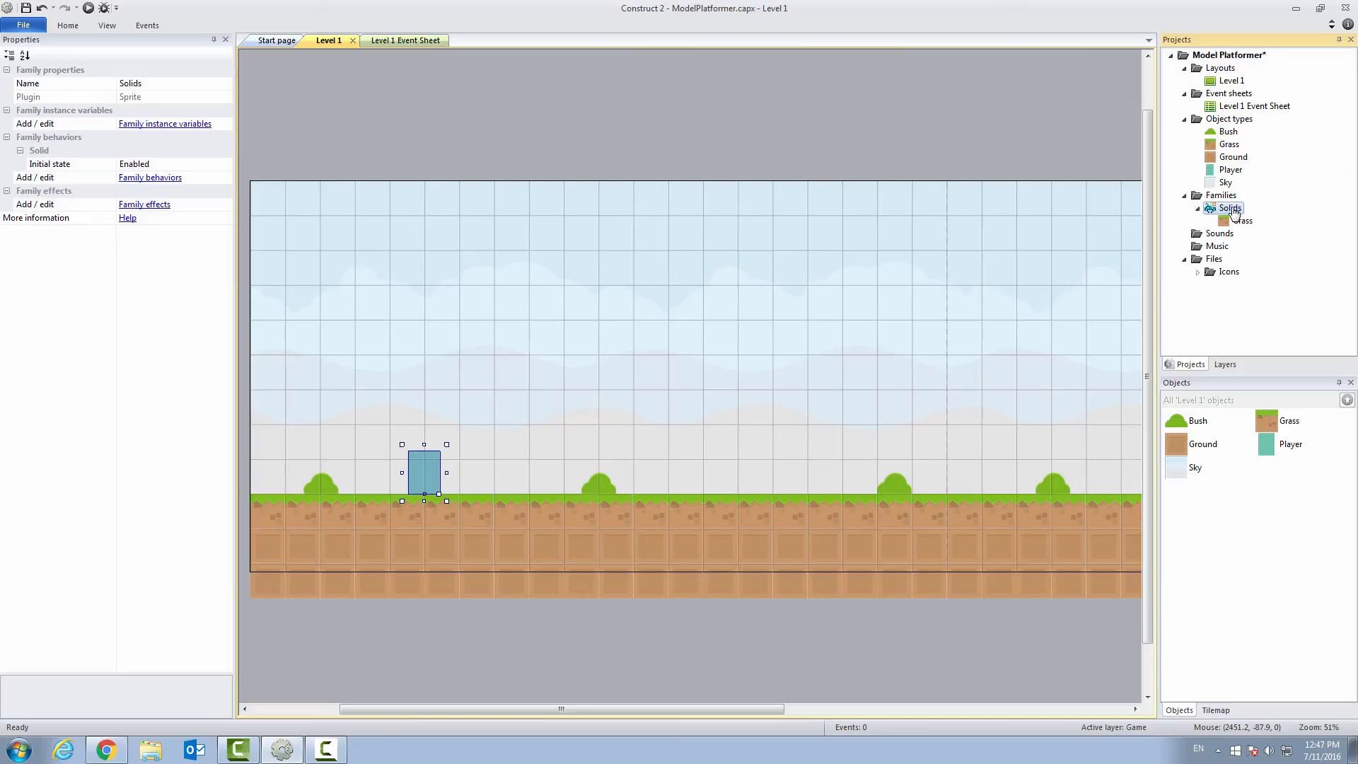
pyautogui.rightClick(1234, 212)
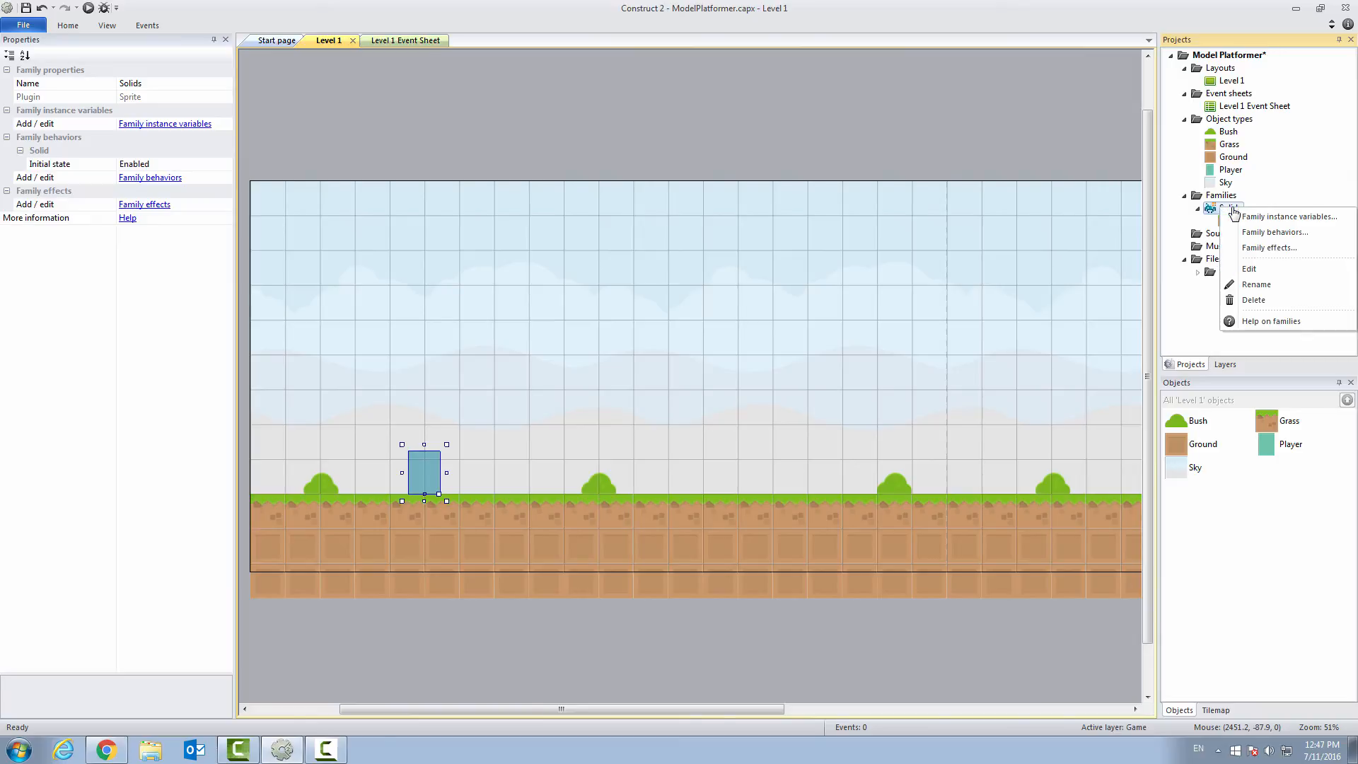
pyautogui.click(1265, 270)
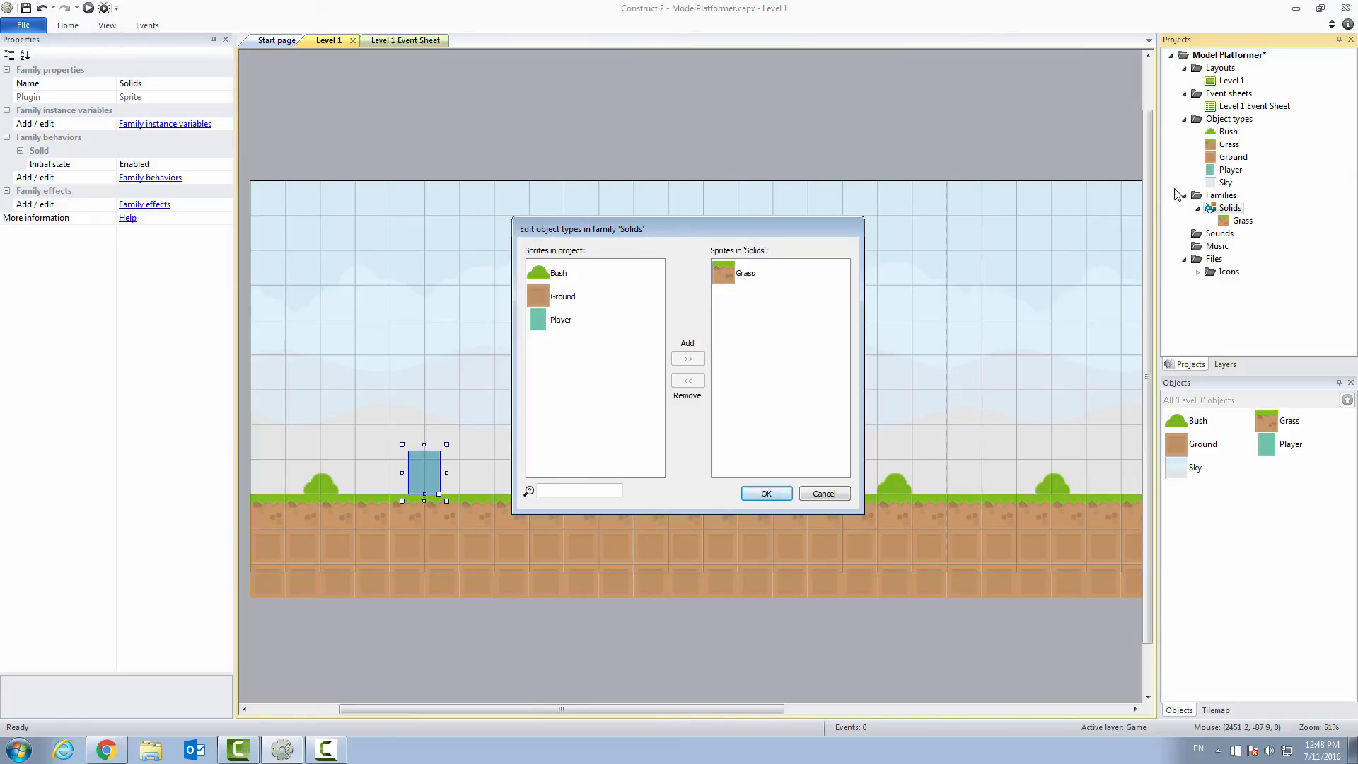
pyautogui.click(558, 320)
pyautogui.click(684, 359)
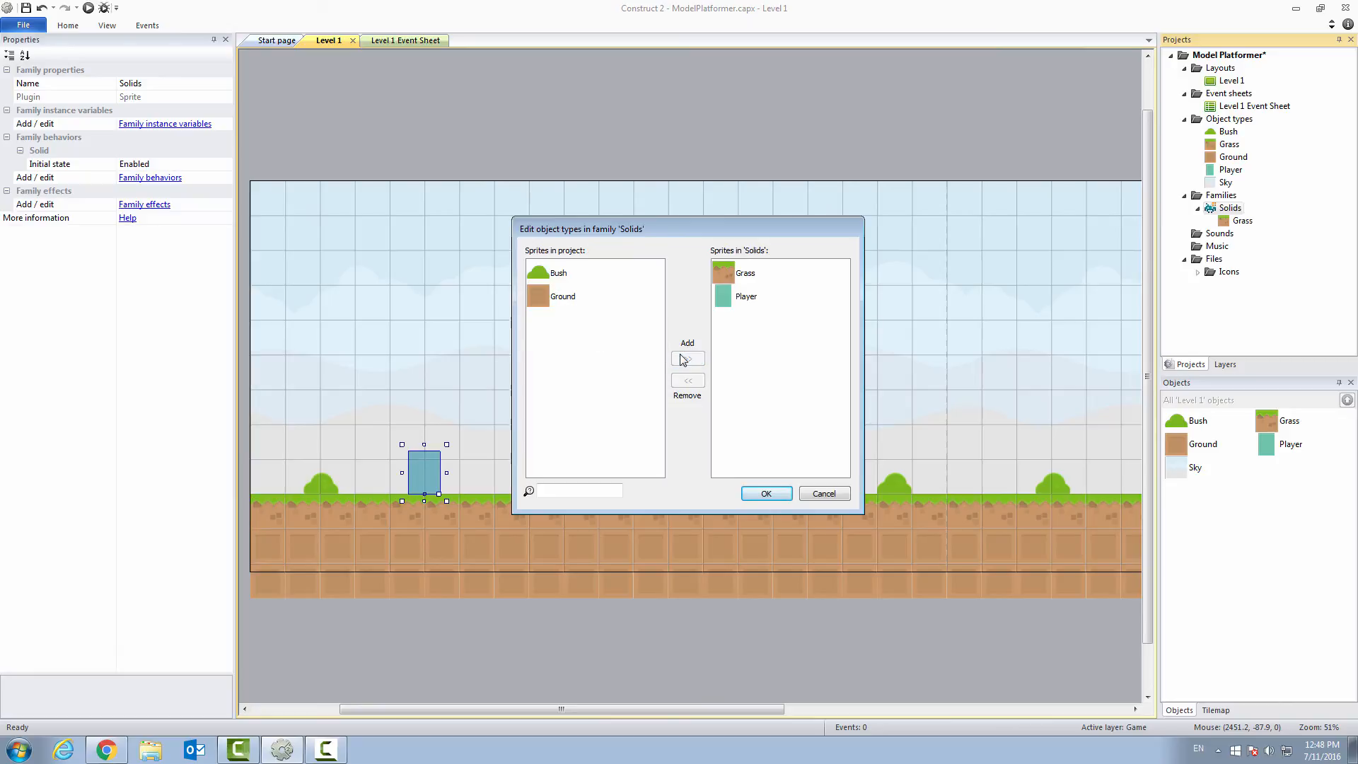
pyautogui.click(766, 495)
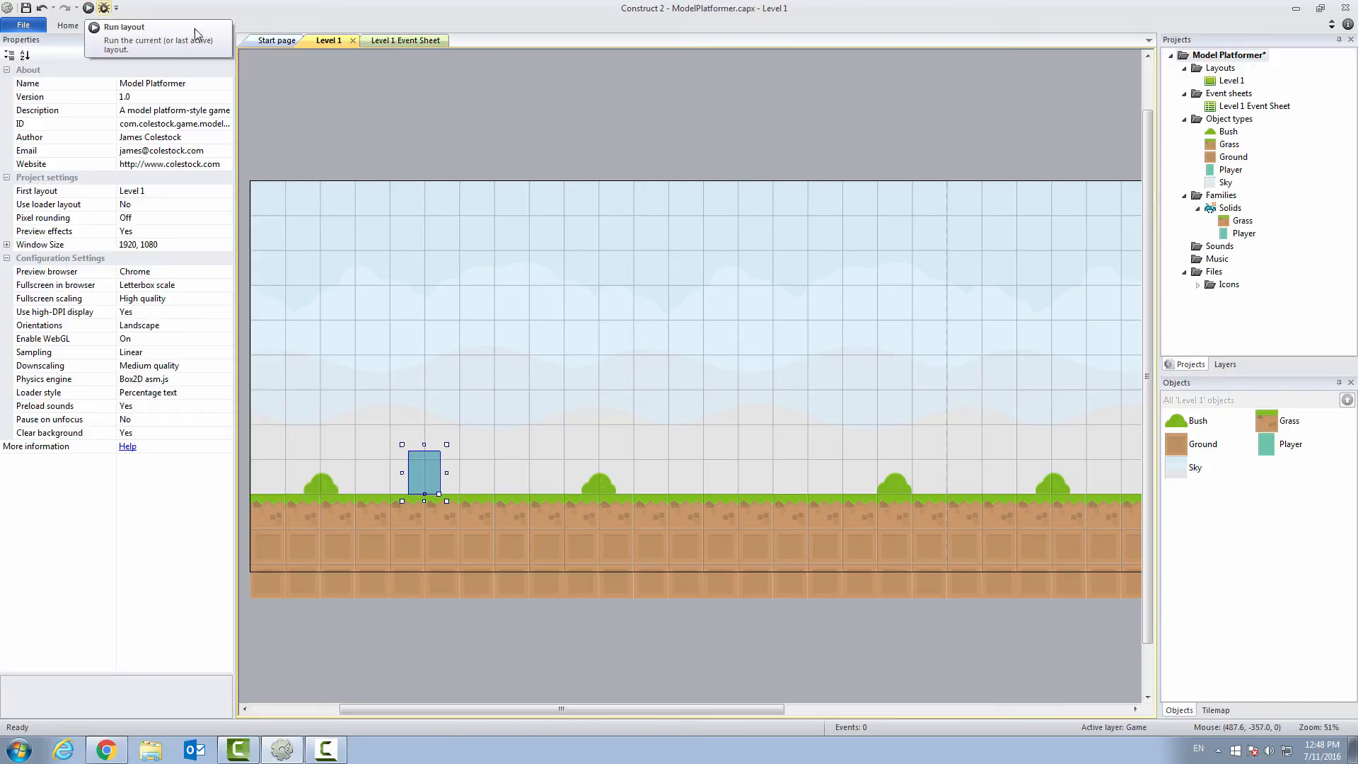
# Preview the layout, walking and jumping the Player in both directions across the level, and return to Construct 2.
pyautogui.click(70, 28)
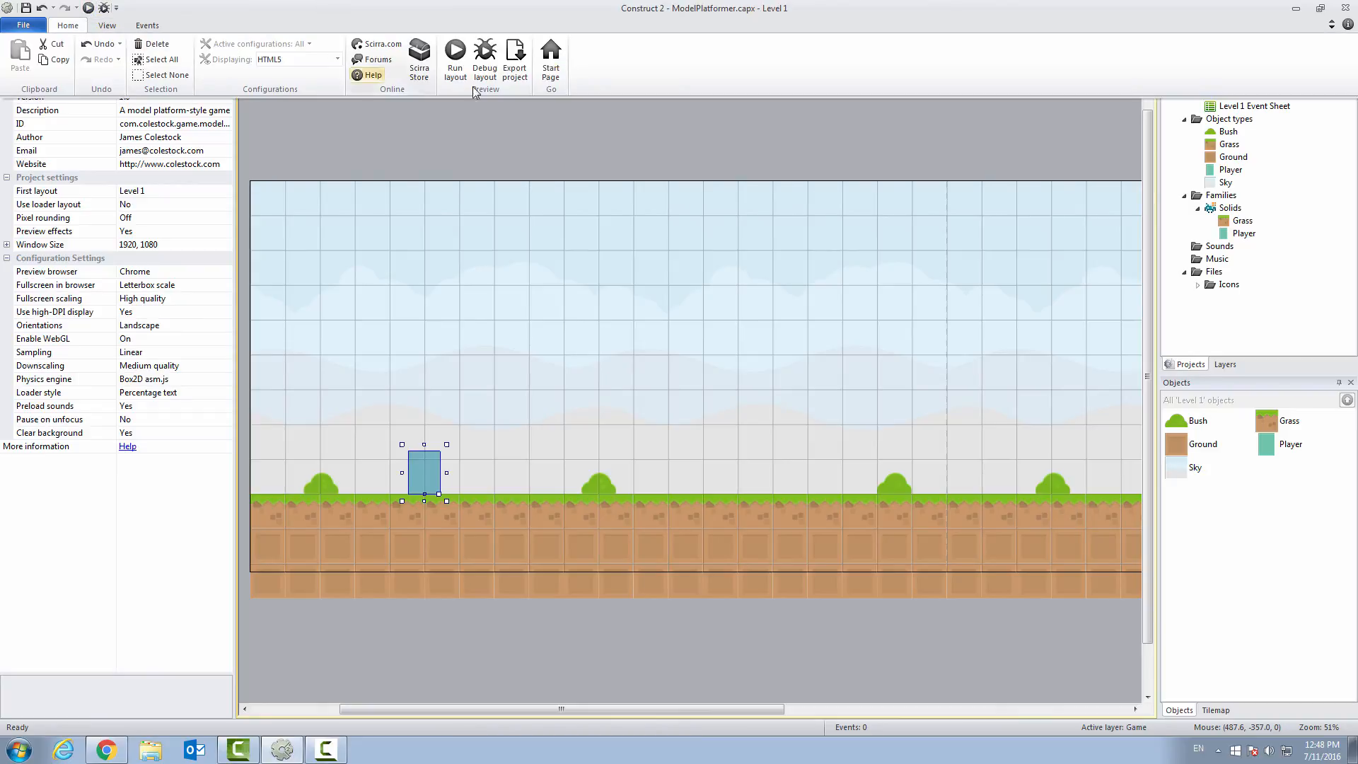
pyautogui.click(454, 57)
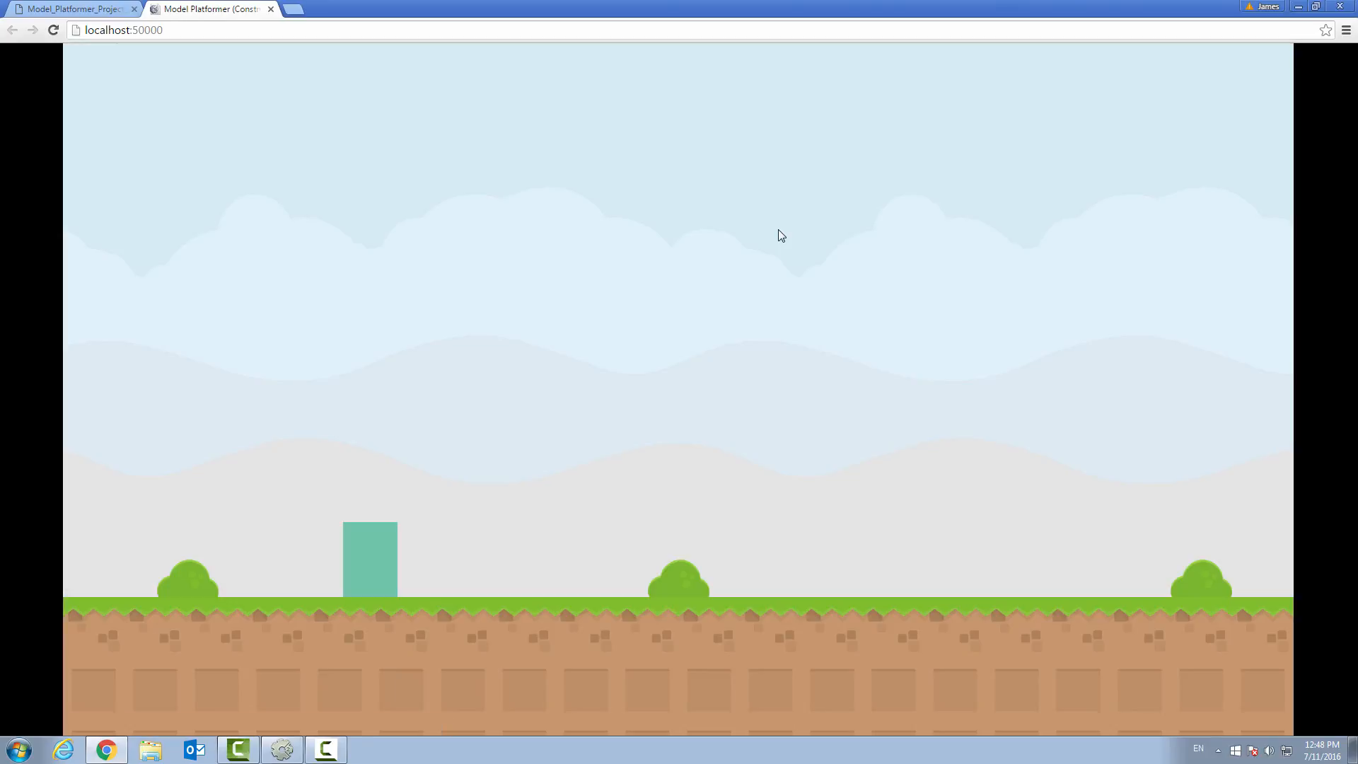
pyautogui.press('Right')
pyautogui.press('Up')
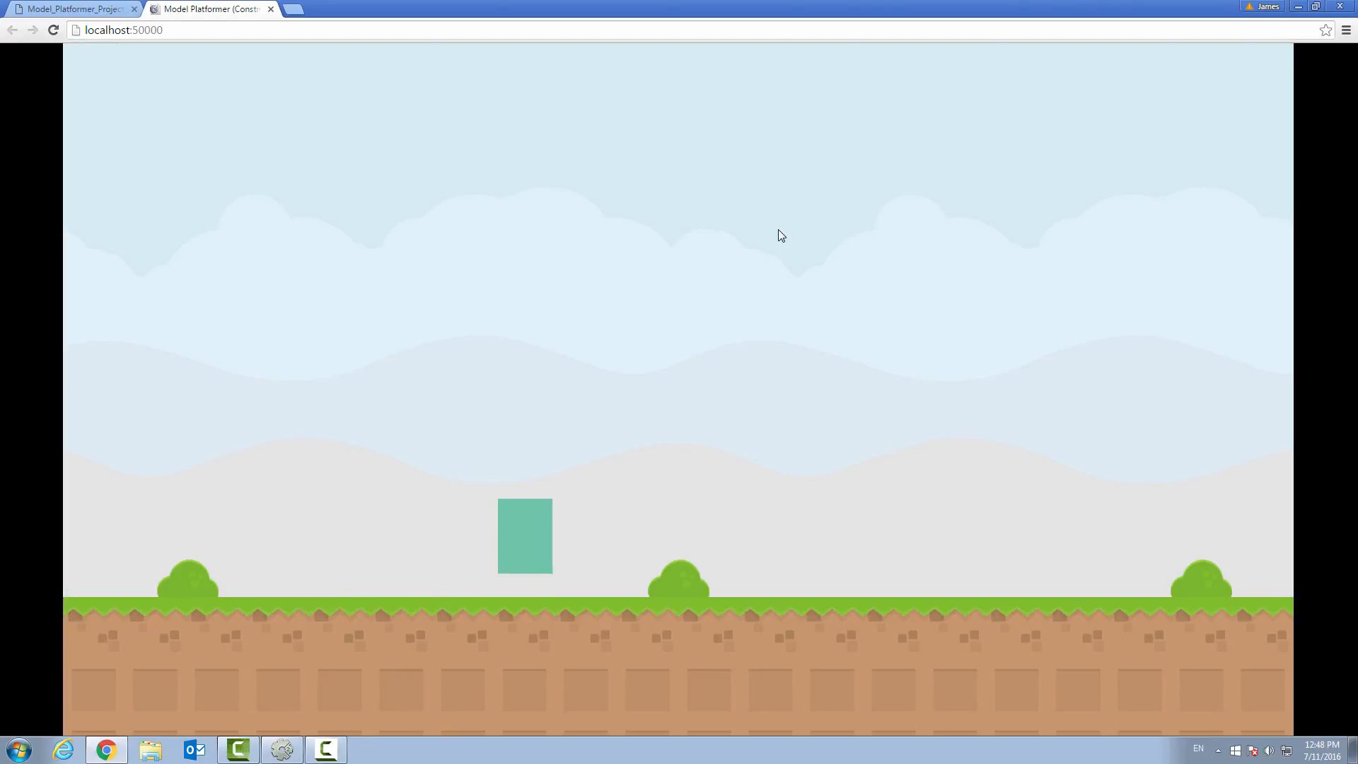
pyautogui.press('Left')
pyautogui.press('Up')
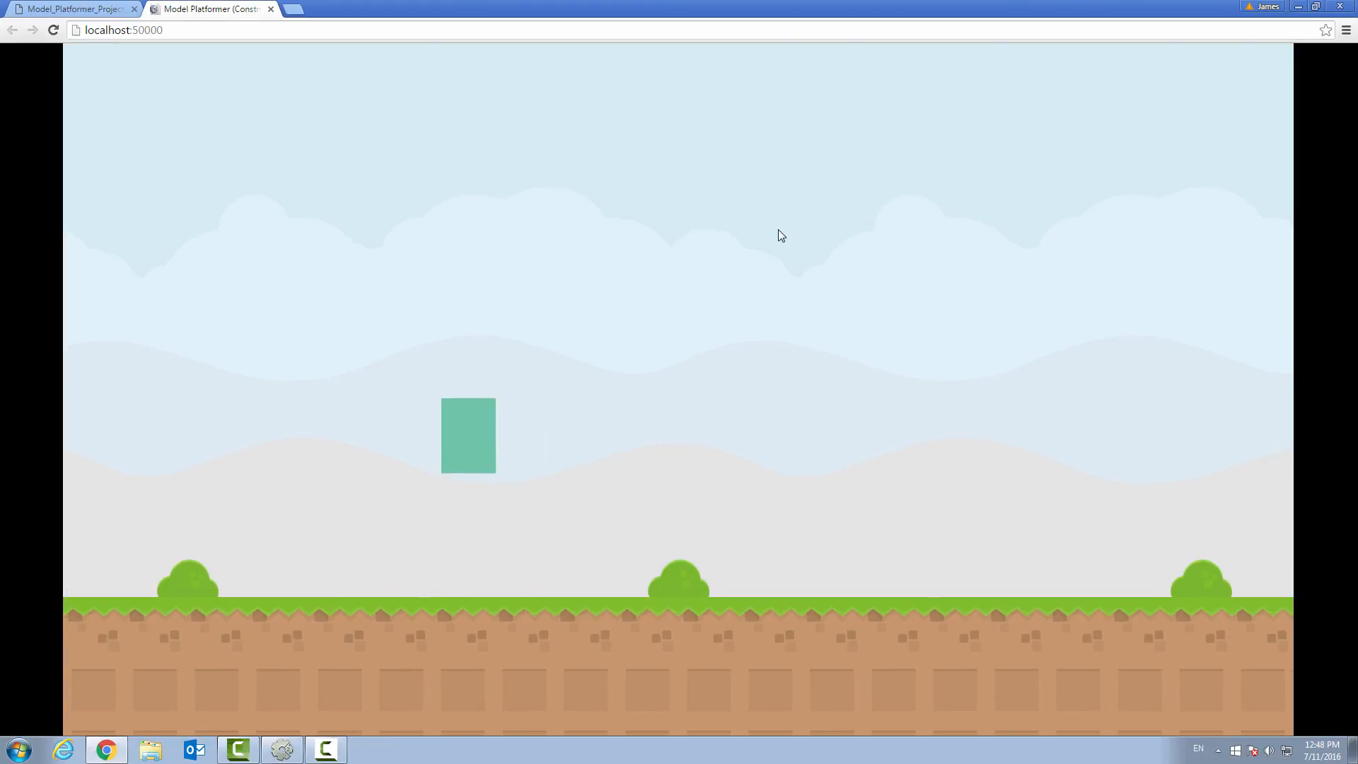
pyautogui.press('Right')
pyautogui.press('Up')
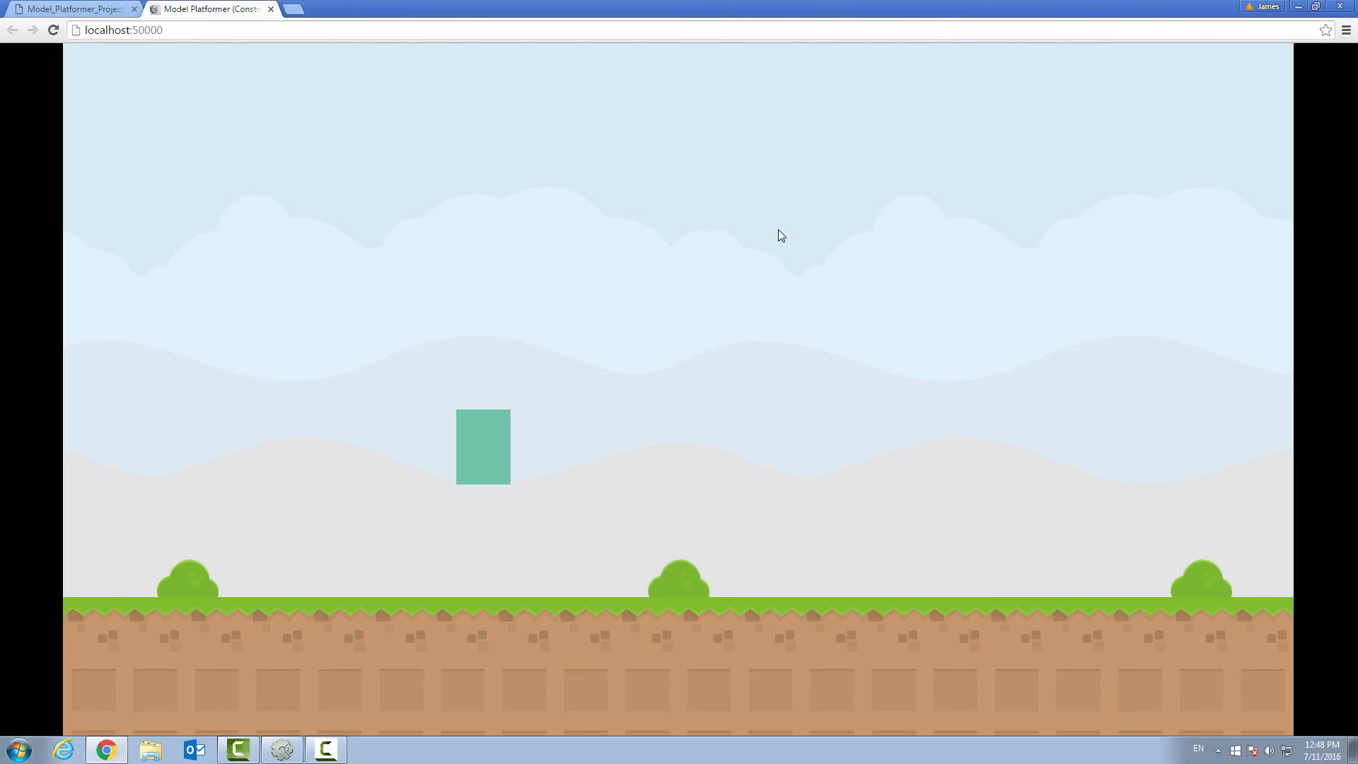
pyautogui.press('Left')
pyautogui.press('Up')
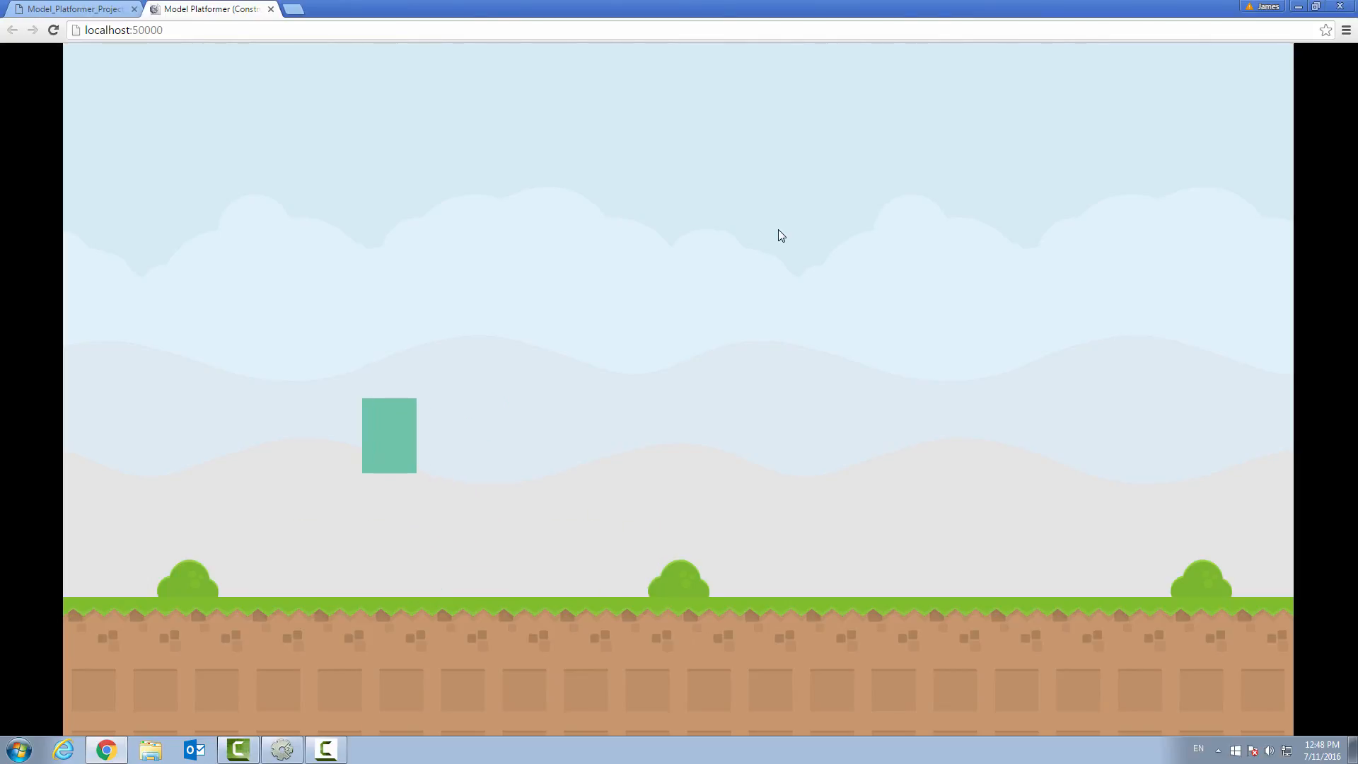
pyautogui.press('Right')
pyautogui.press('Up')
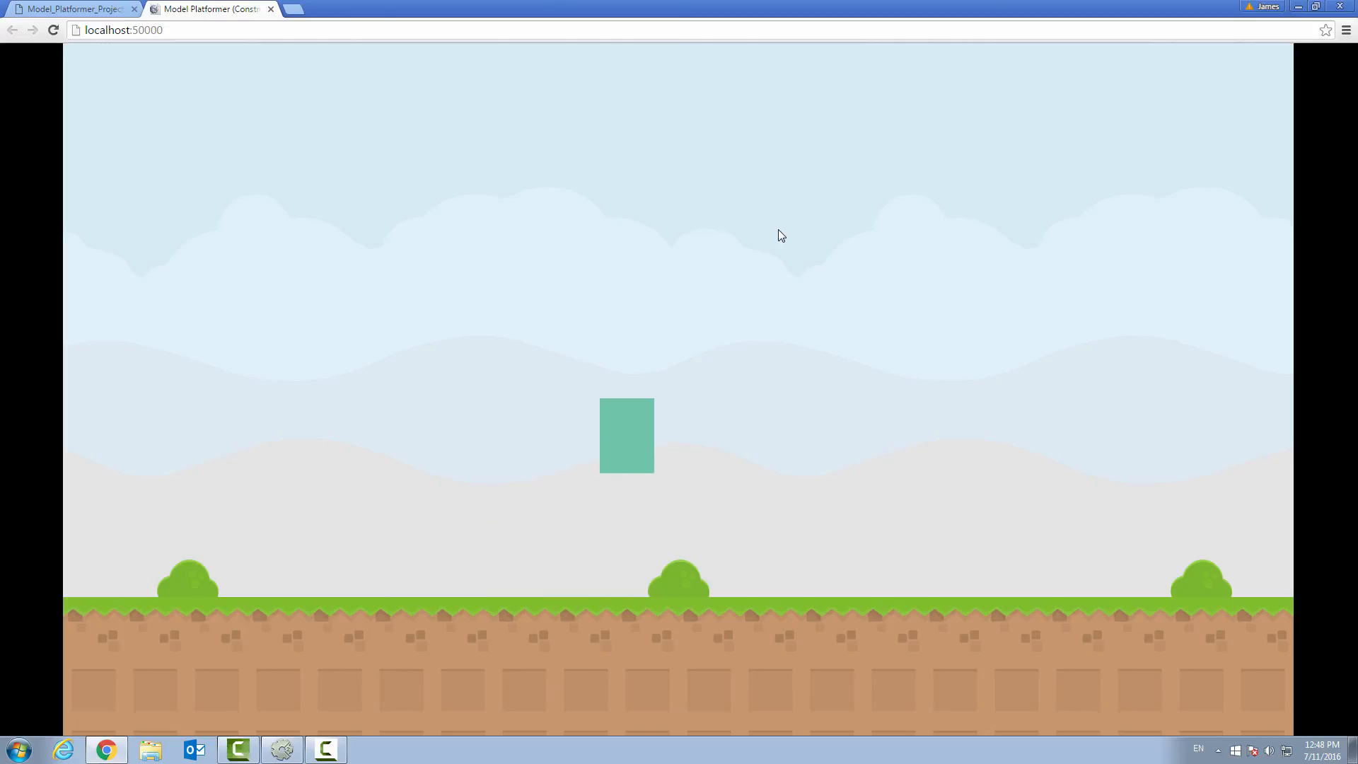
pyautogui.press('Up')
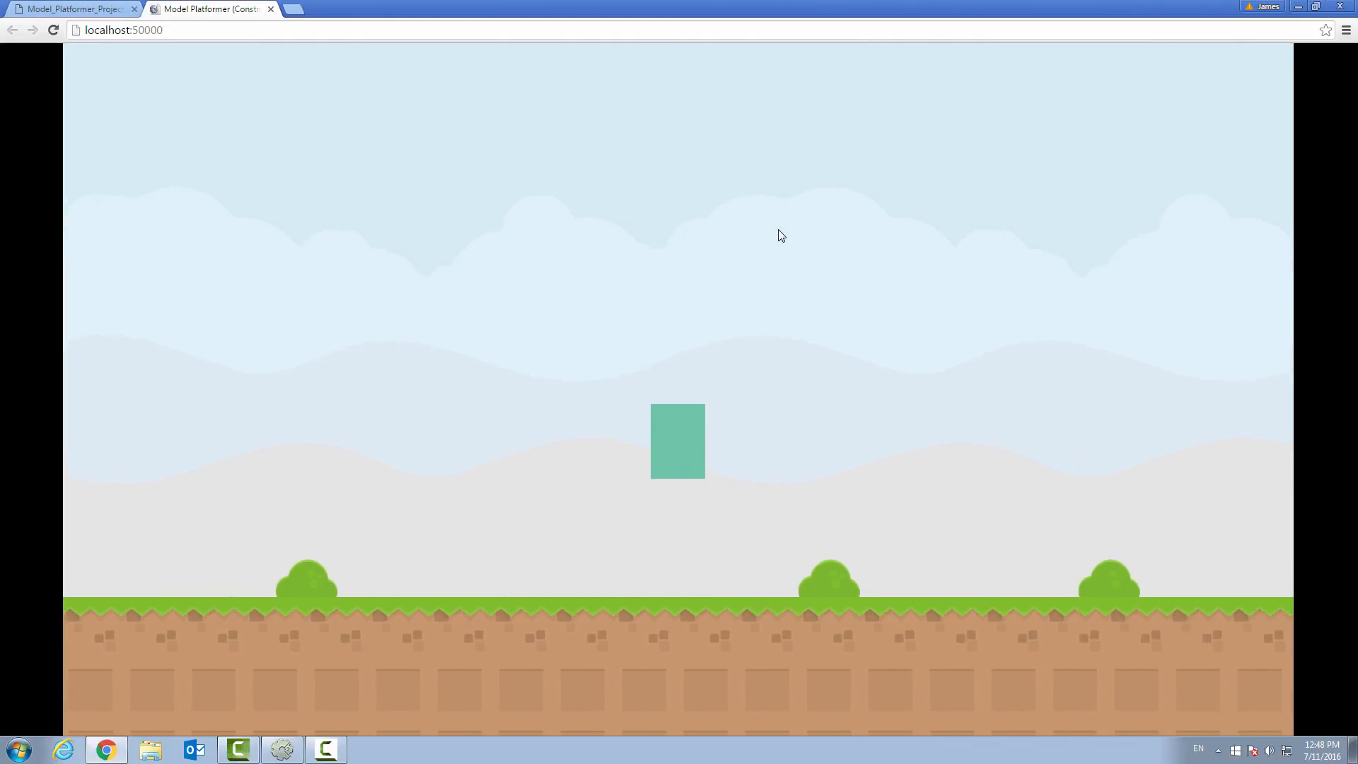
pyautogui.press('Up')
pyautogui.press('Up')
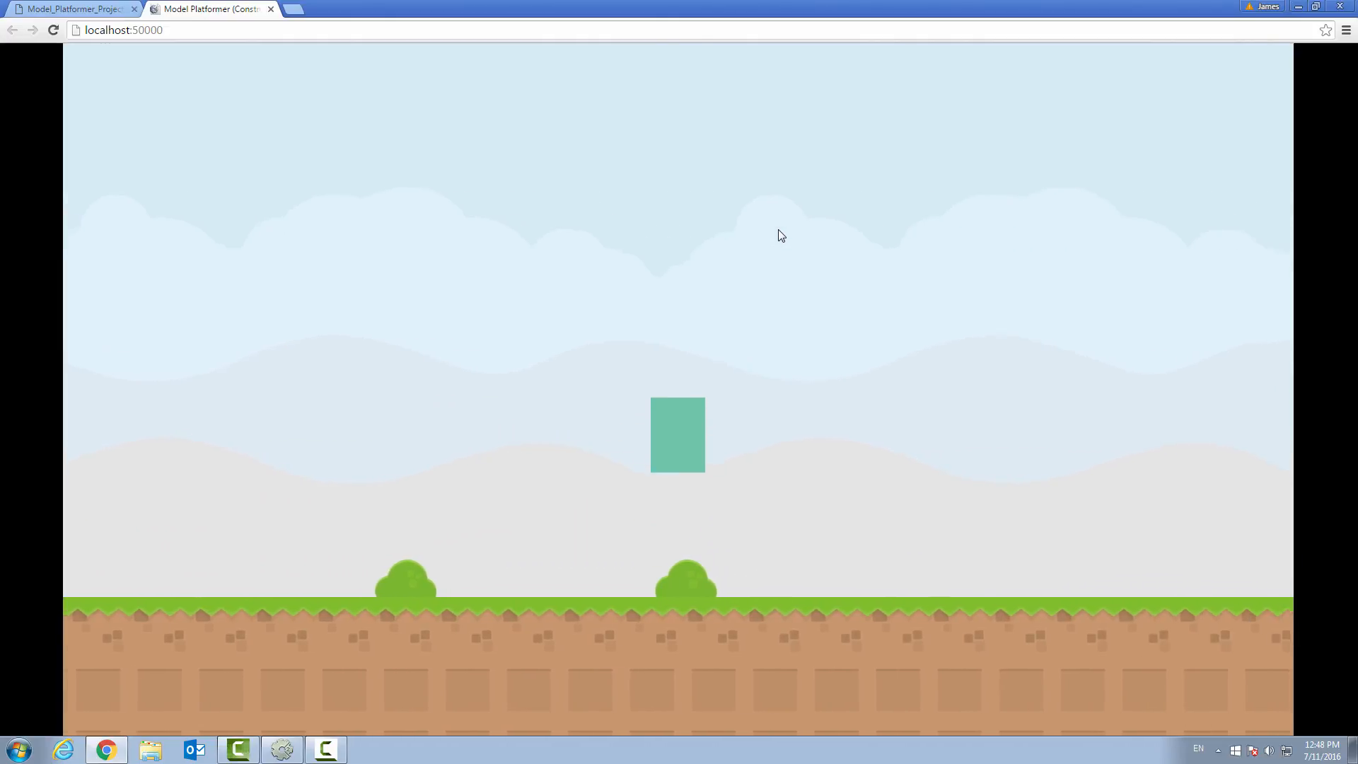
pyautogui.press('Up')
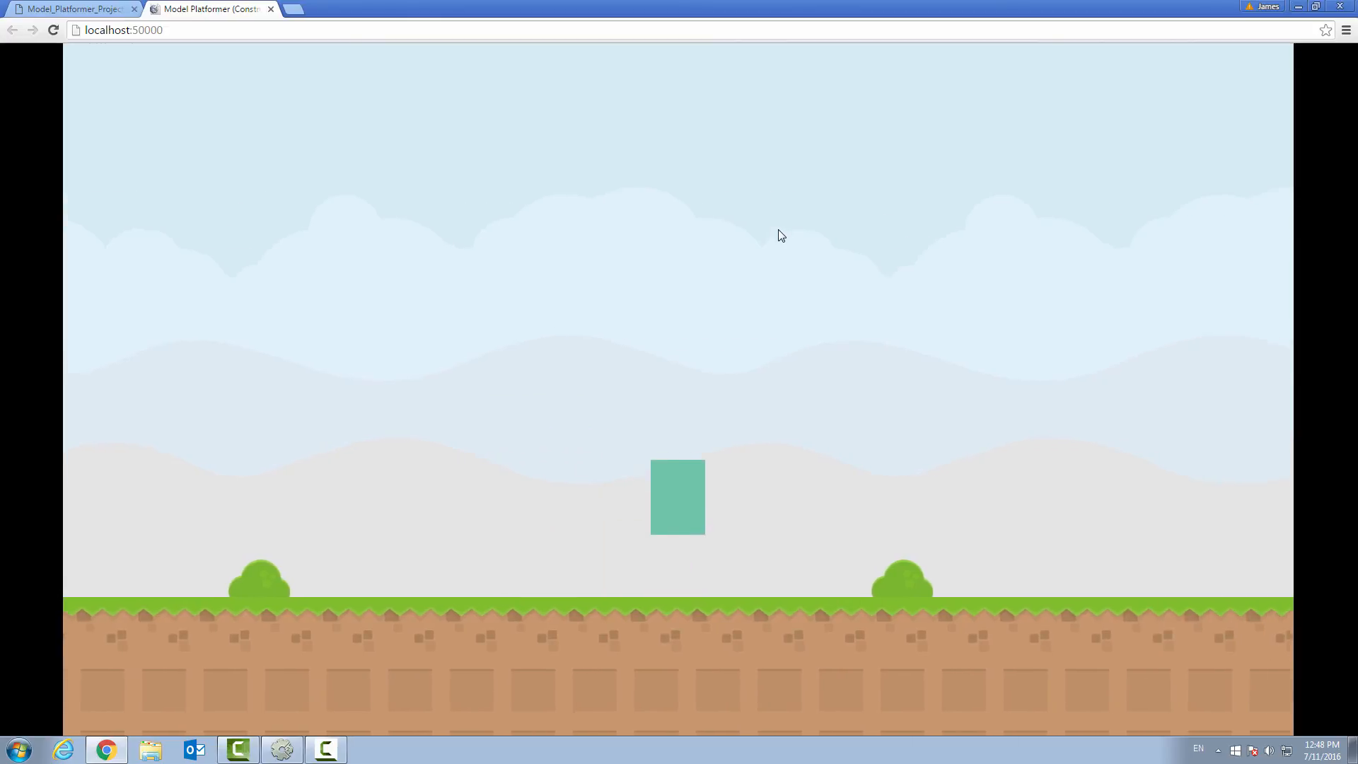
pyautogui.press('Up')
pyautogui.press('Right')
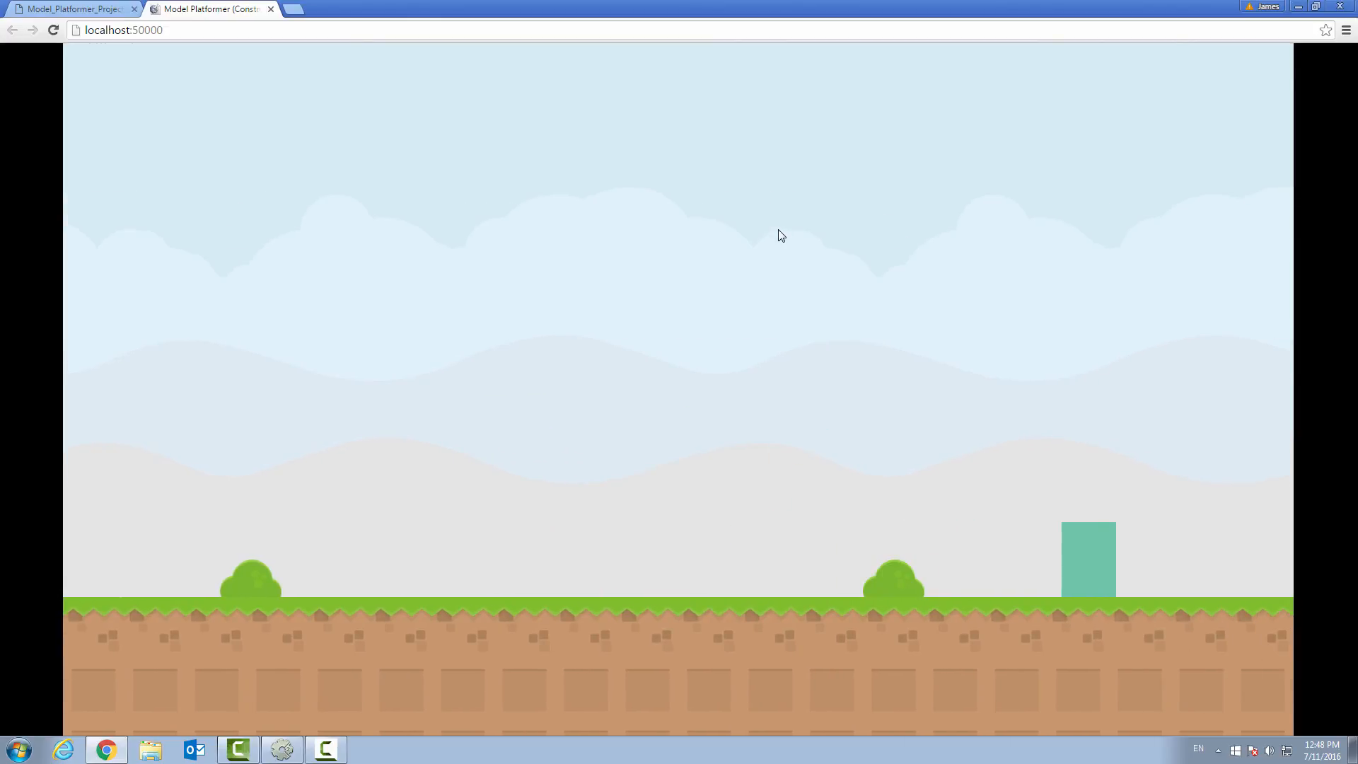
pyautogui.press('Left')
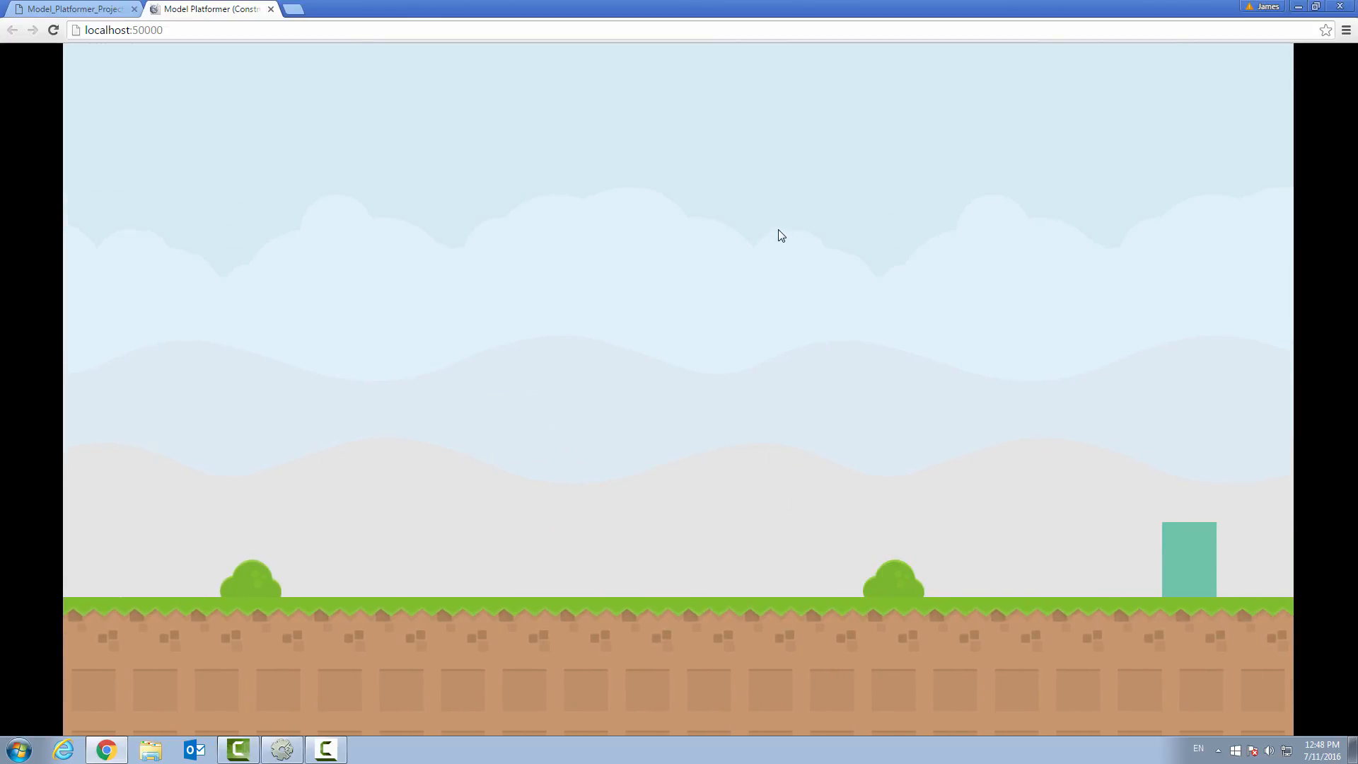
pyautogui.press('Right')
pyautogui.press('Left')
pyautogui.press('Up')
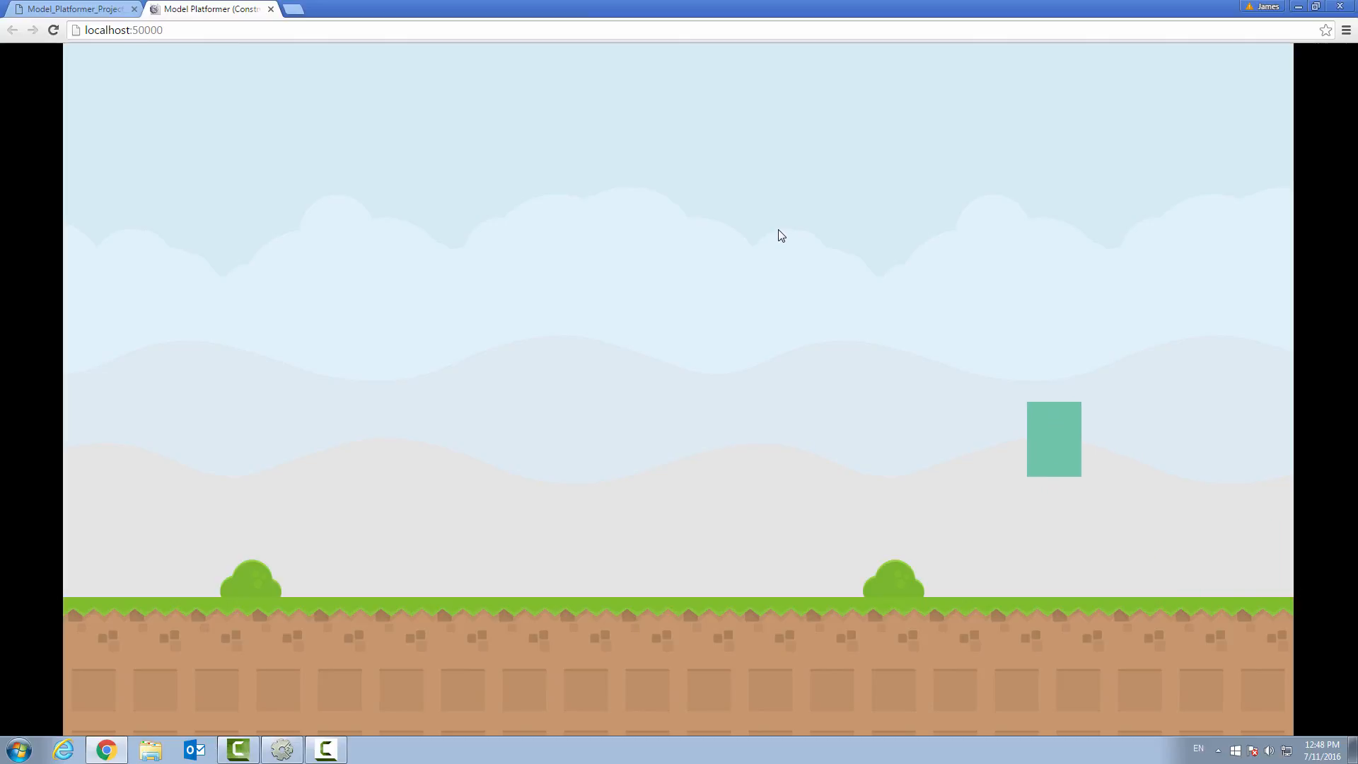
pyautogui.press('Up')
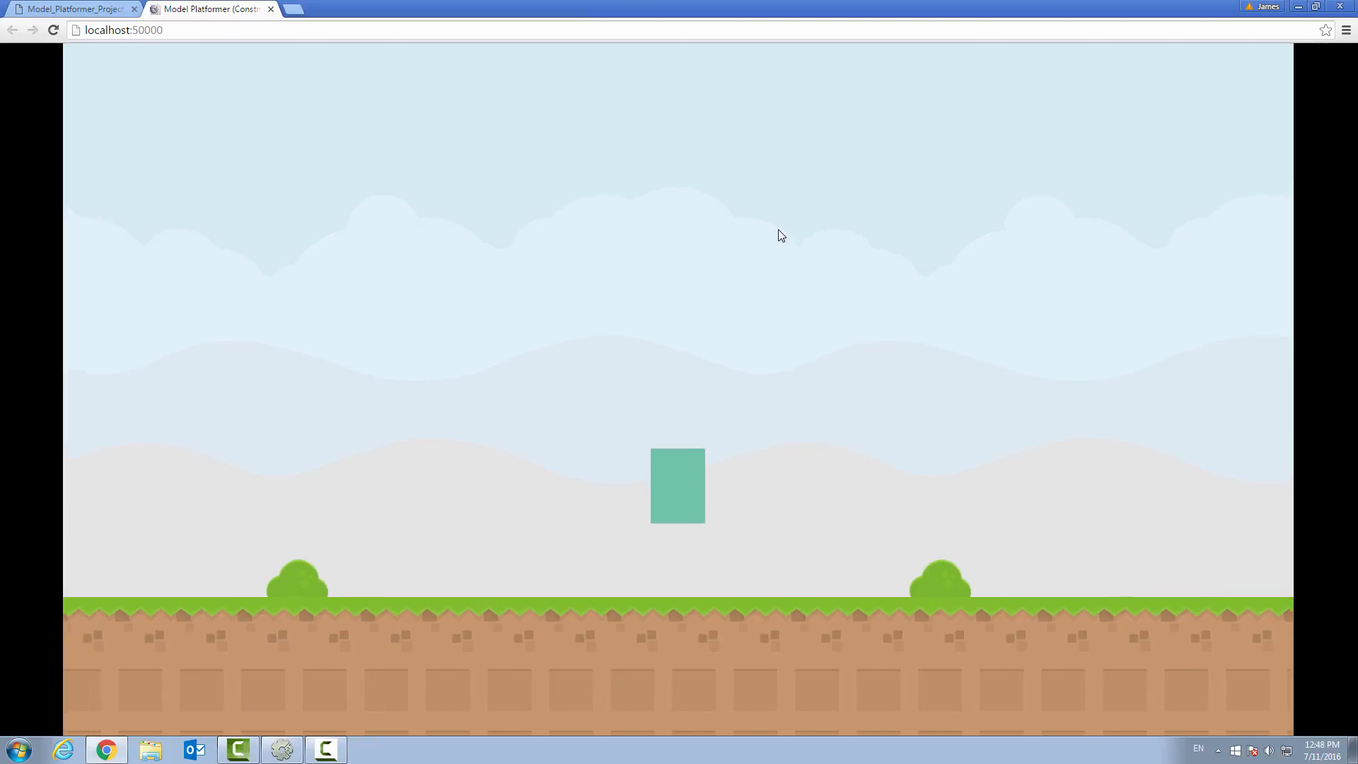
pyautogui.press('Up')
pyautogui.press('Up')
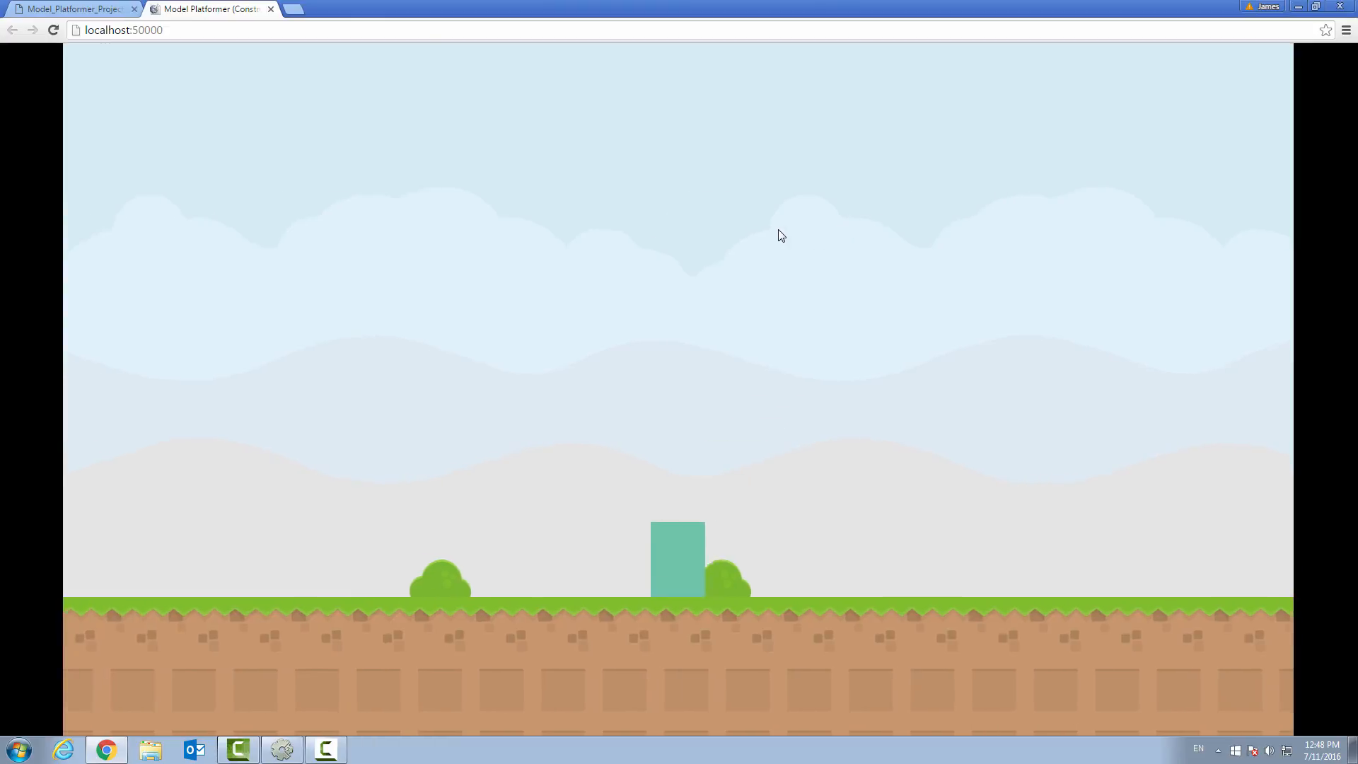
pyautogui.press('Up')
pyautogui.press('Up')
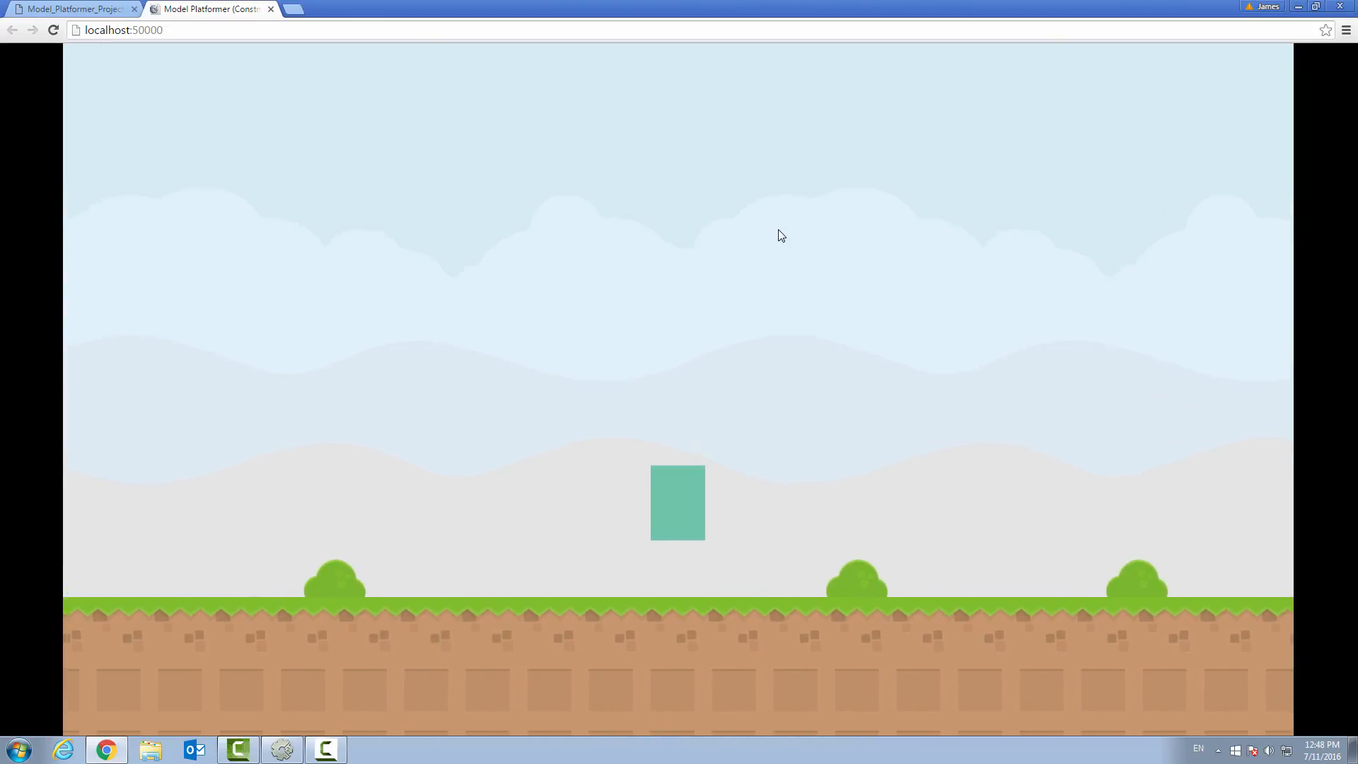
pyautogui.press('Right')
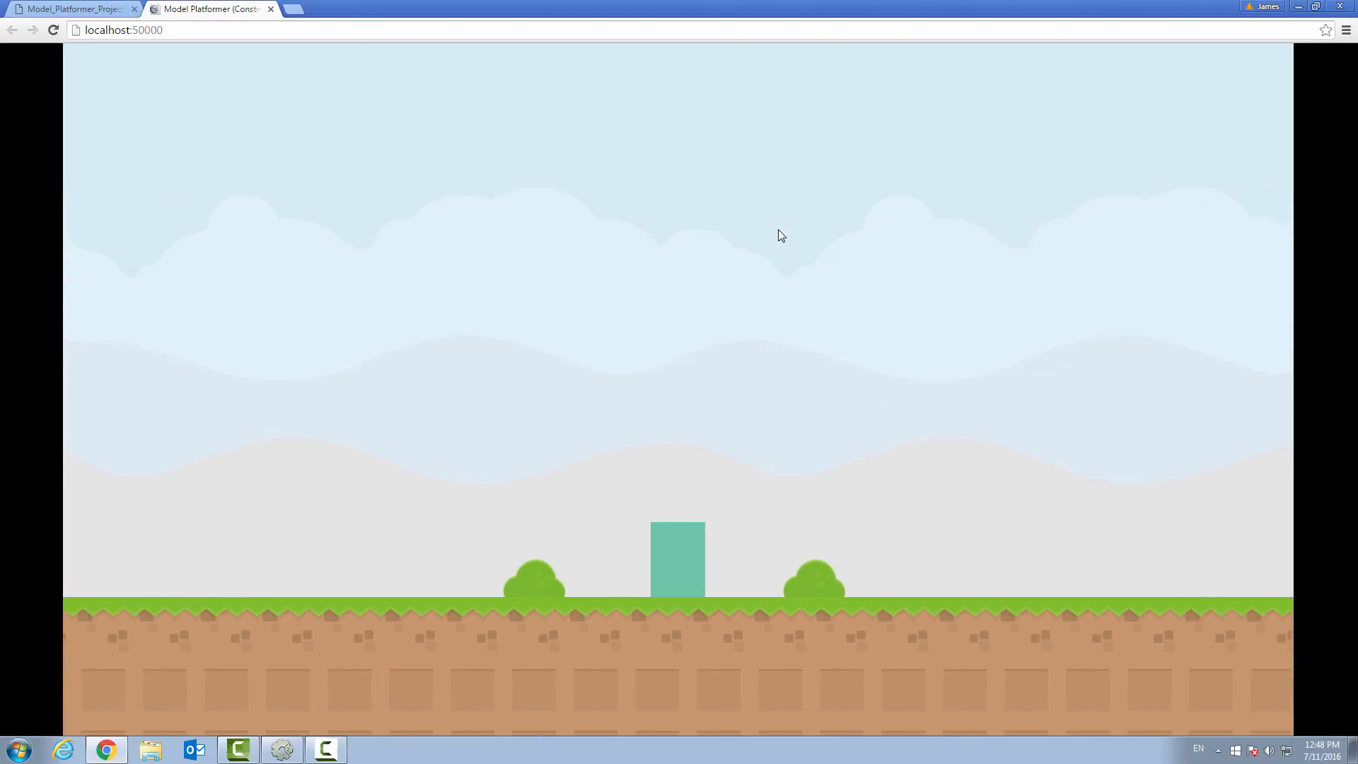
pyautogui.press('Up')
pyautogui.press('Right')
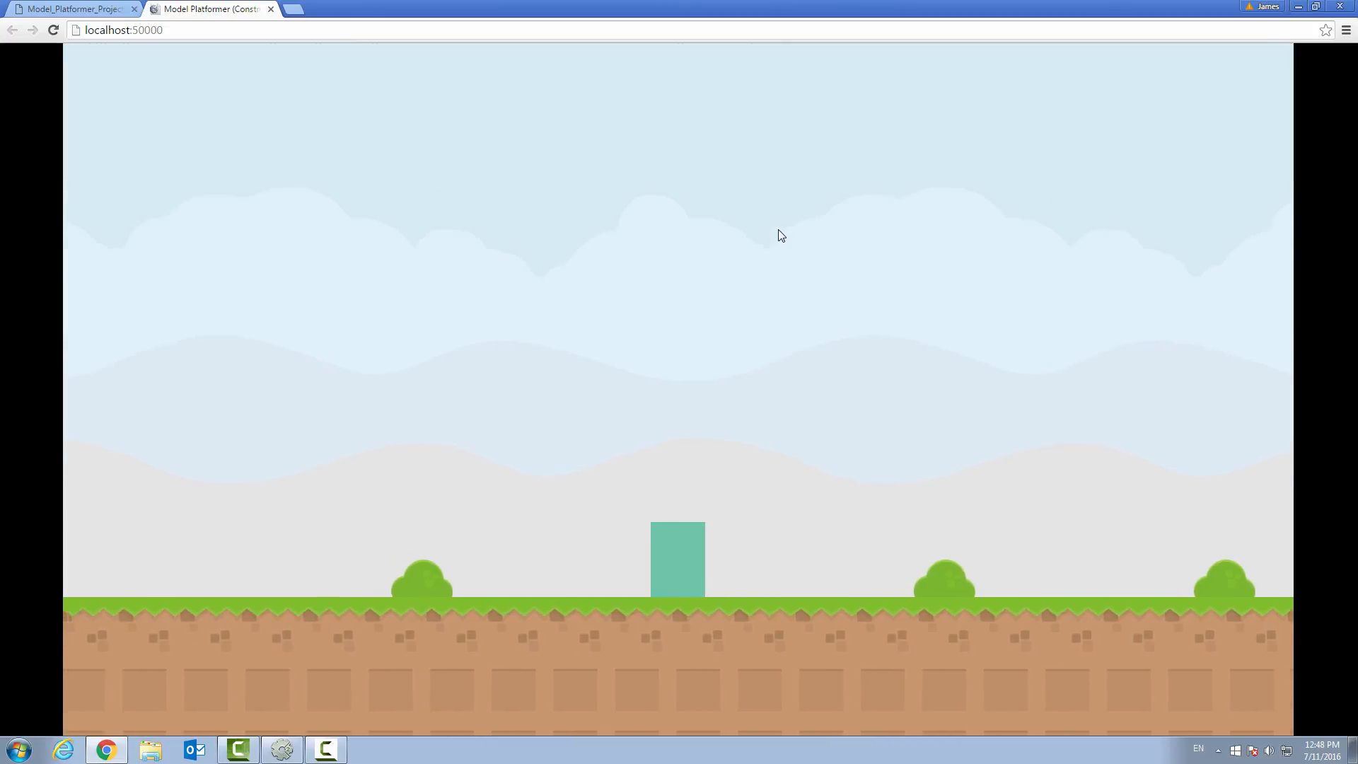
pyautogui.press('Left')
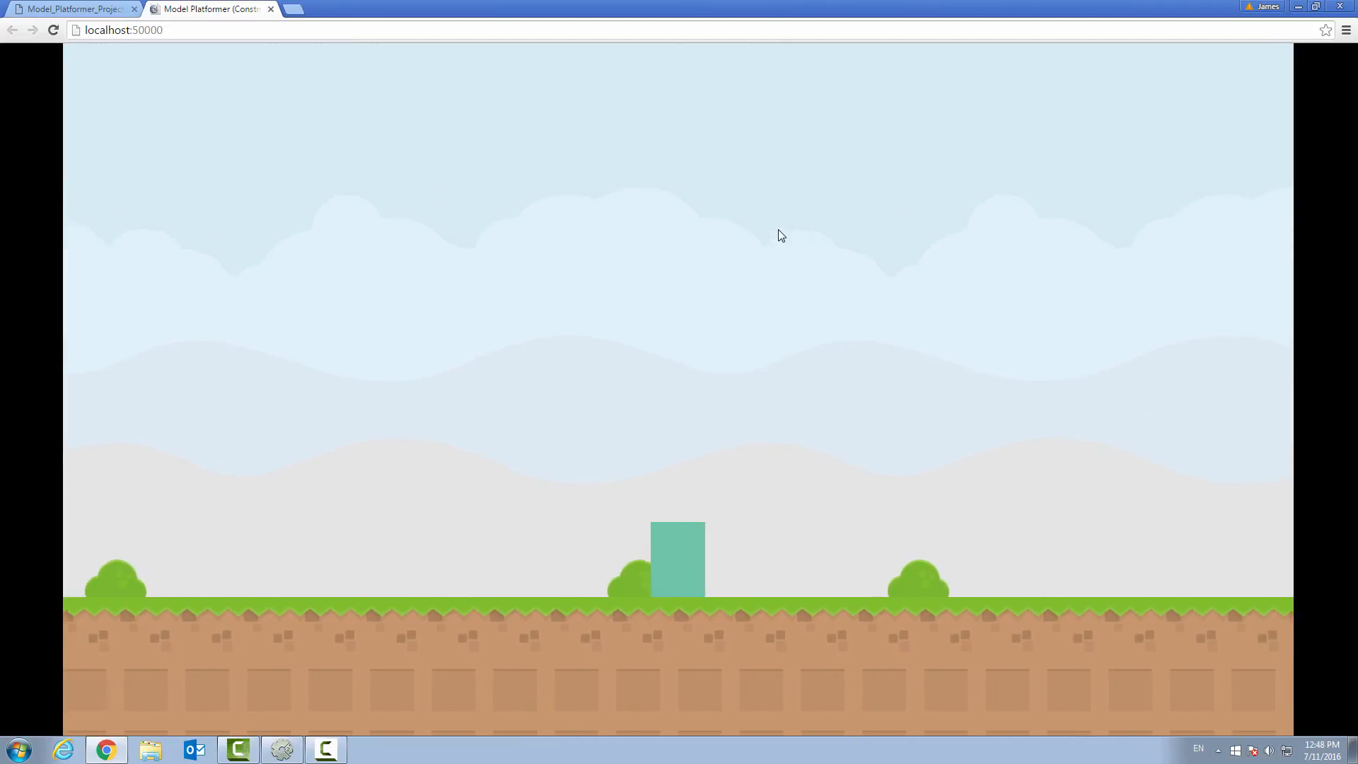
pyautogui.press('Up')
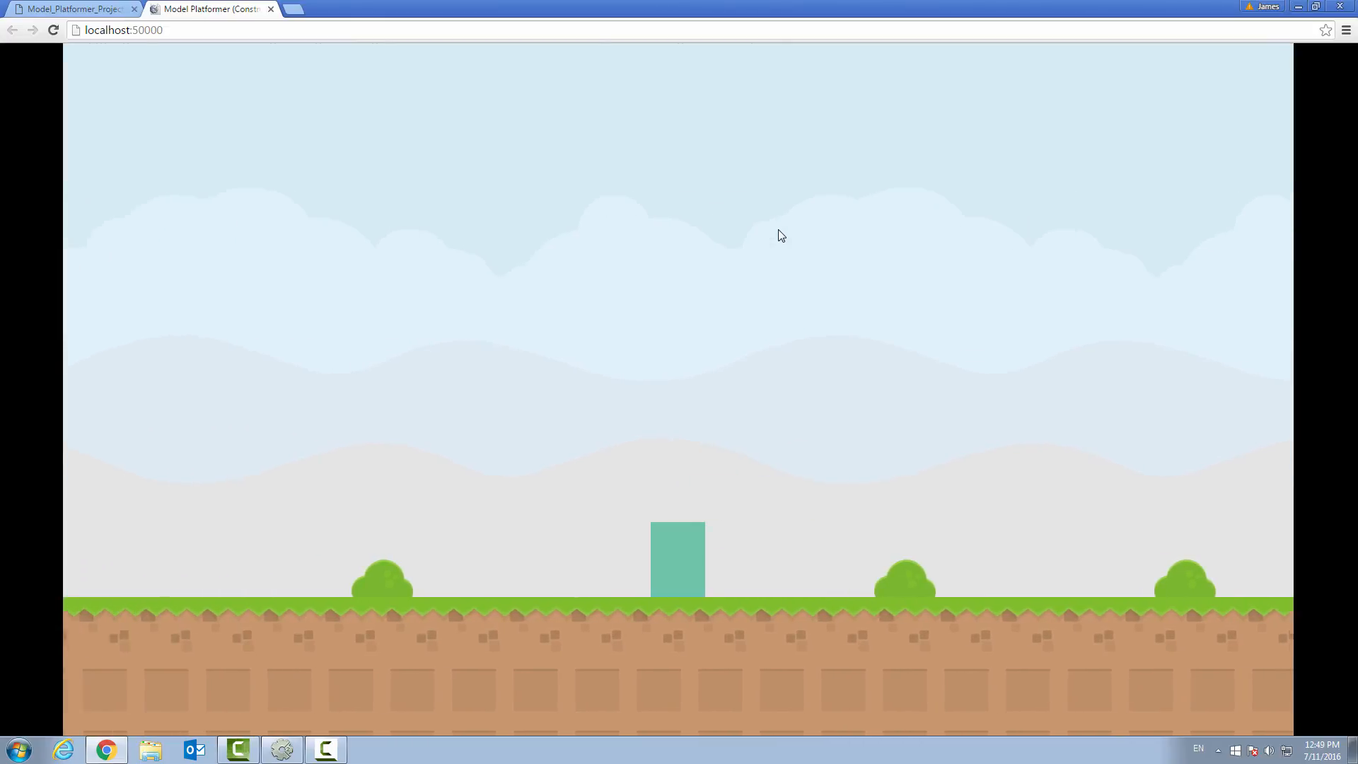
pyautogui.press('Right')
pyautogui.press('Up')
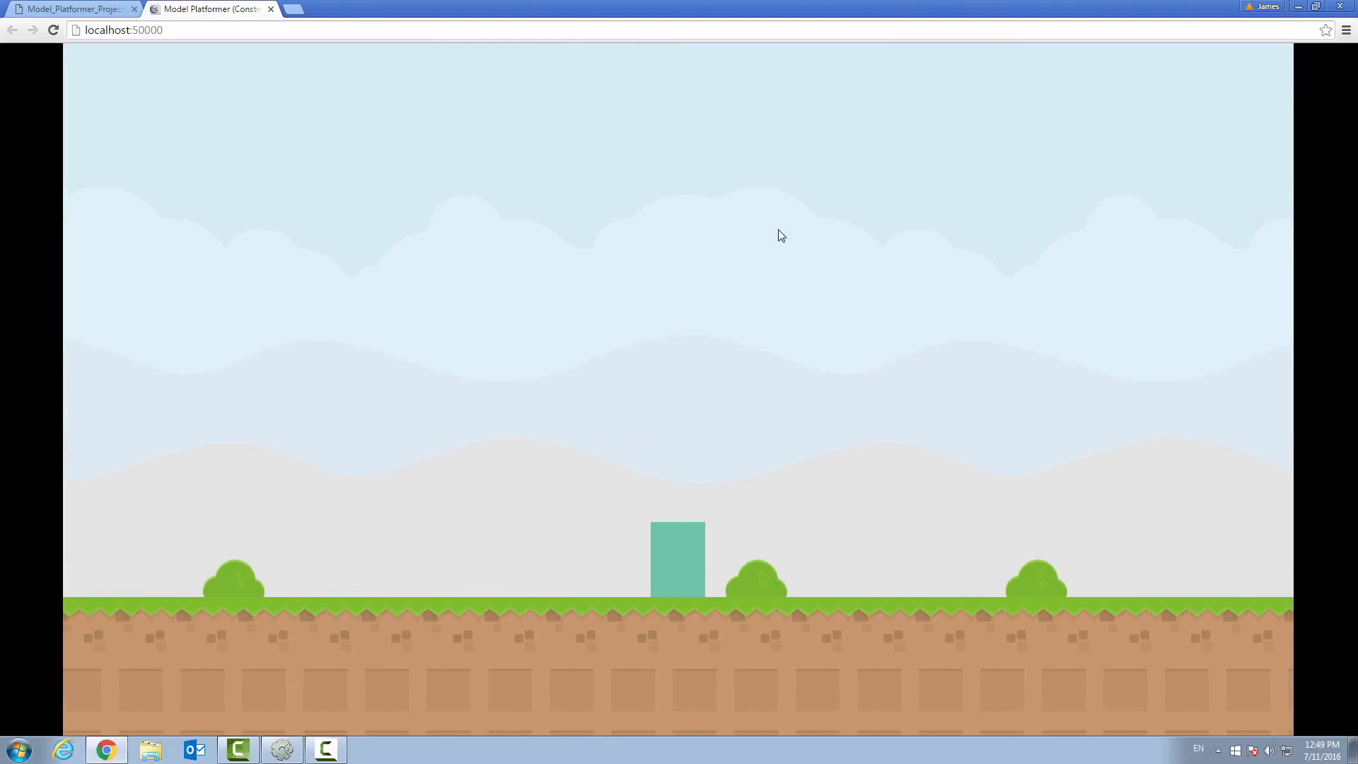
pyautogui.click(283, 751)
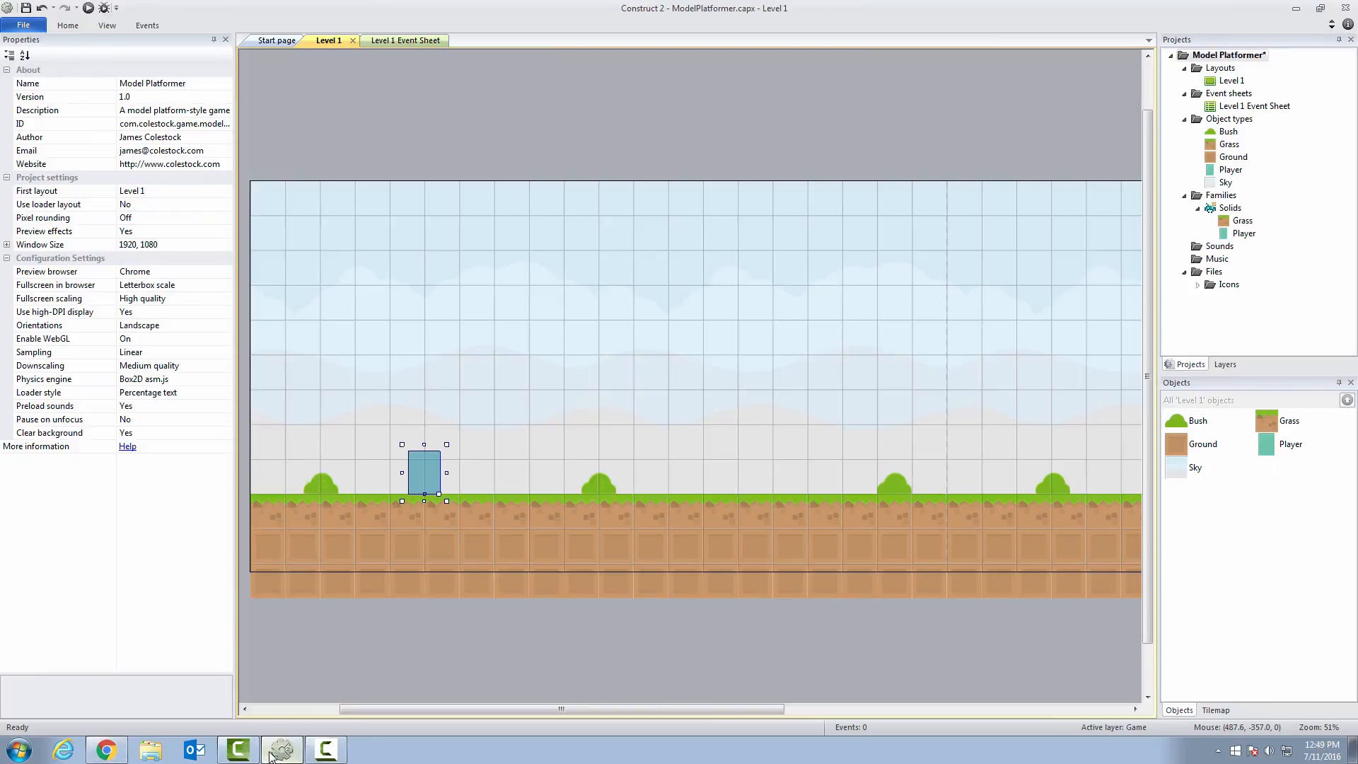